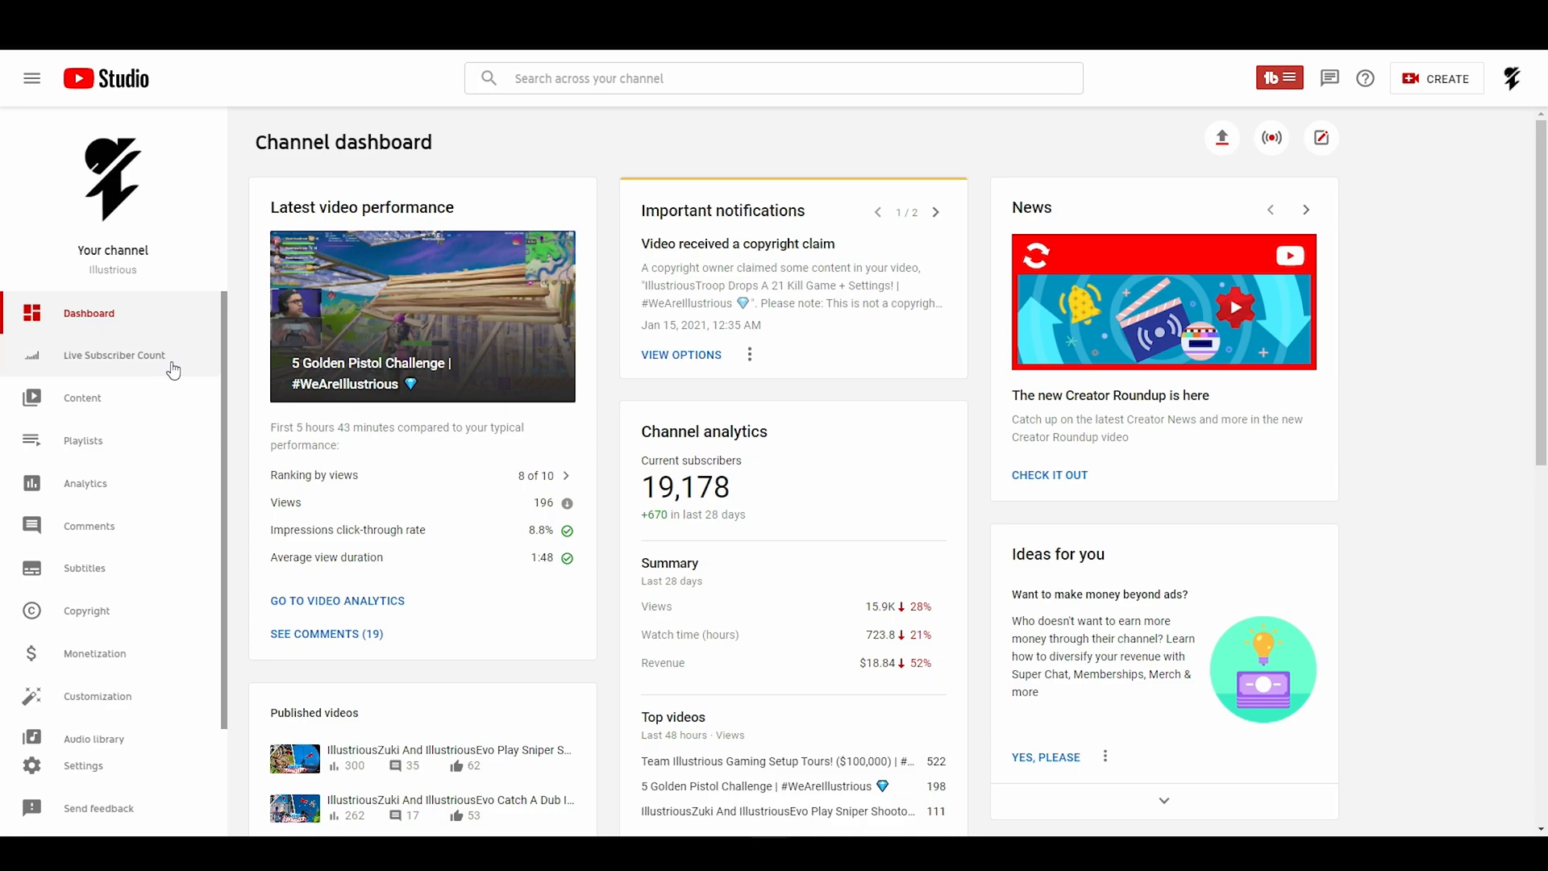
# - Show the channel's uploaded videos via Content in YouTube Studio
pyautogui.click(131, 396)
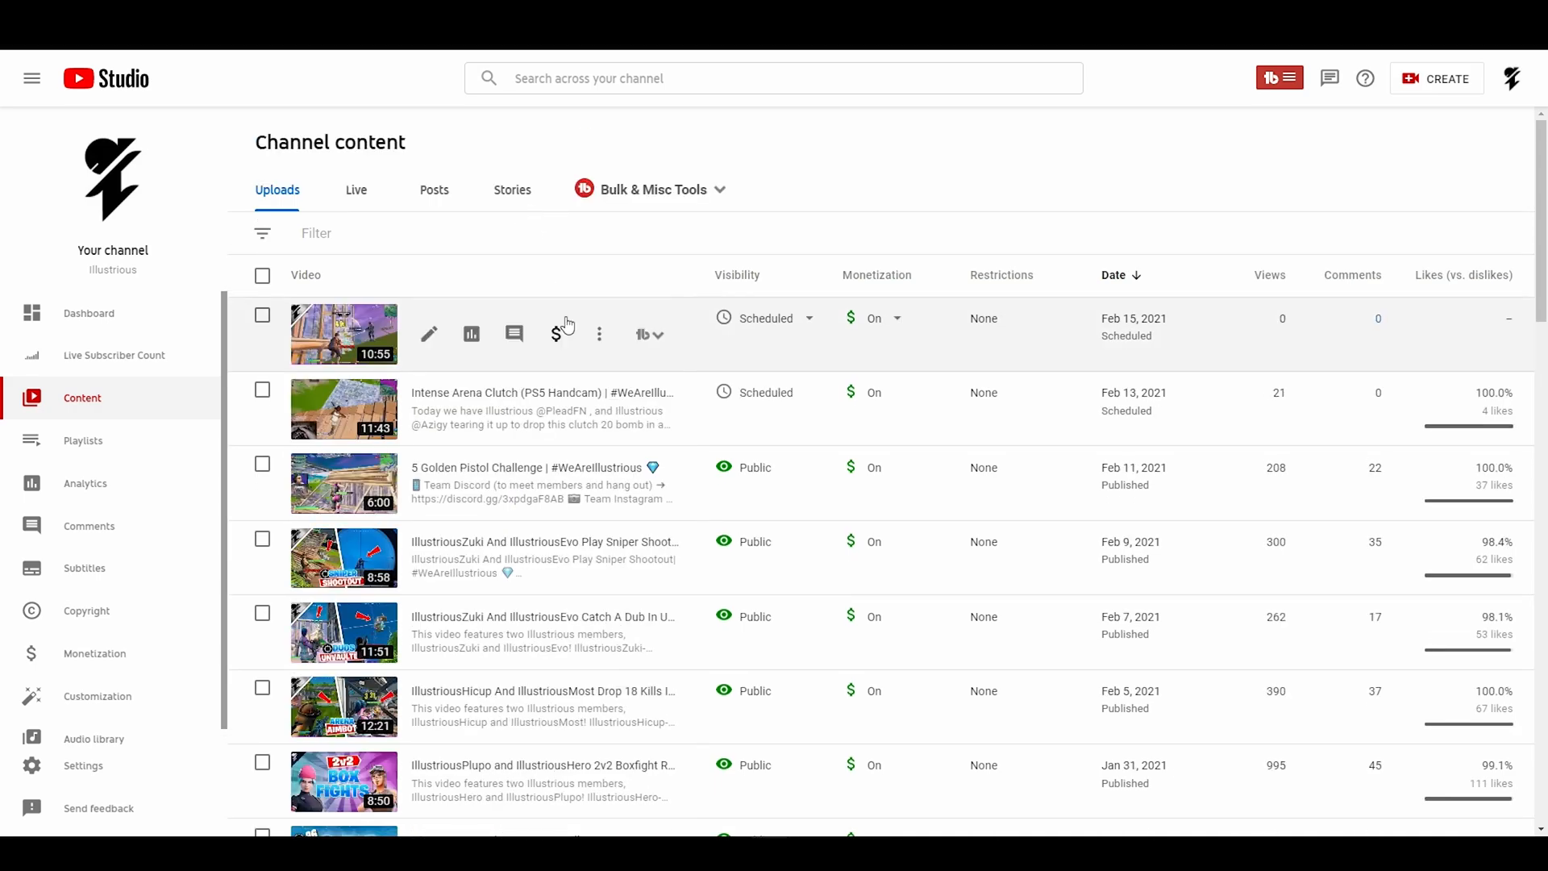
# - View the newest scheduled video's details and bring up the TubeBuddy extension menu
pyautogui.click(343, 334)
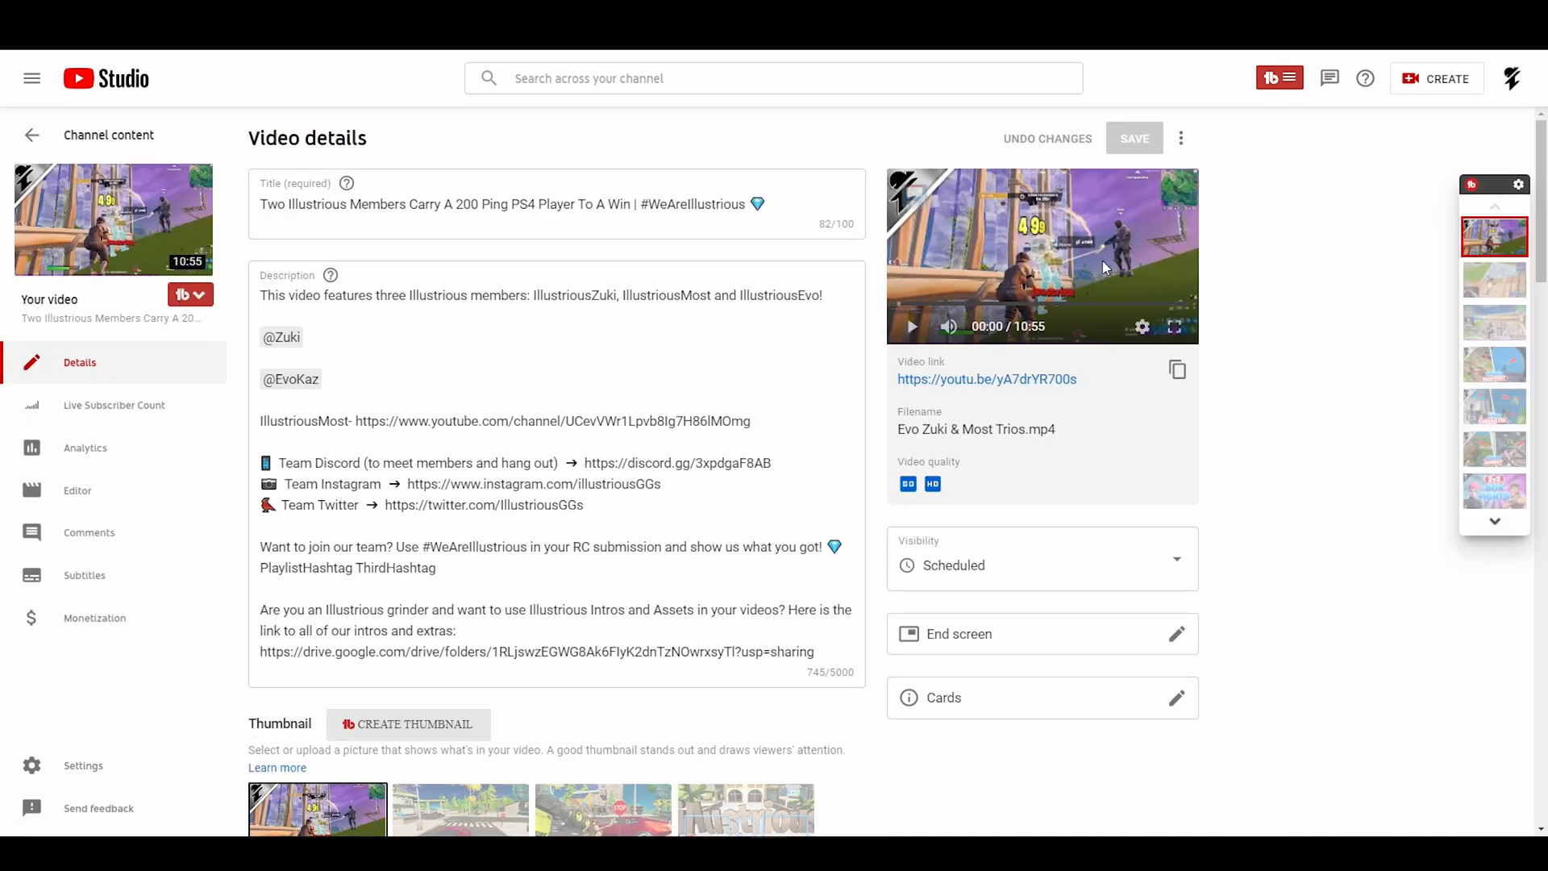
pyautogui.click(1279, 78)
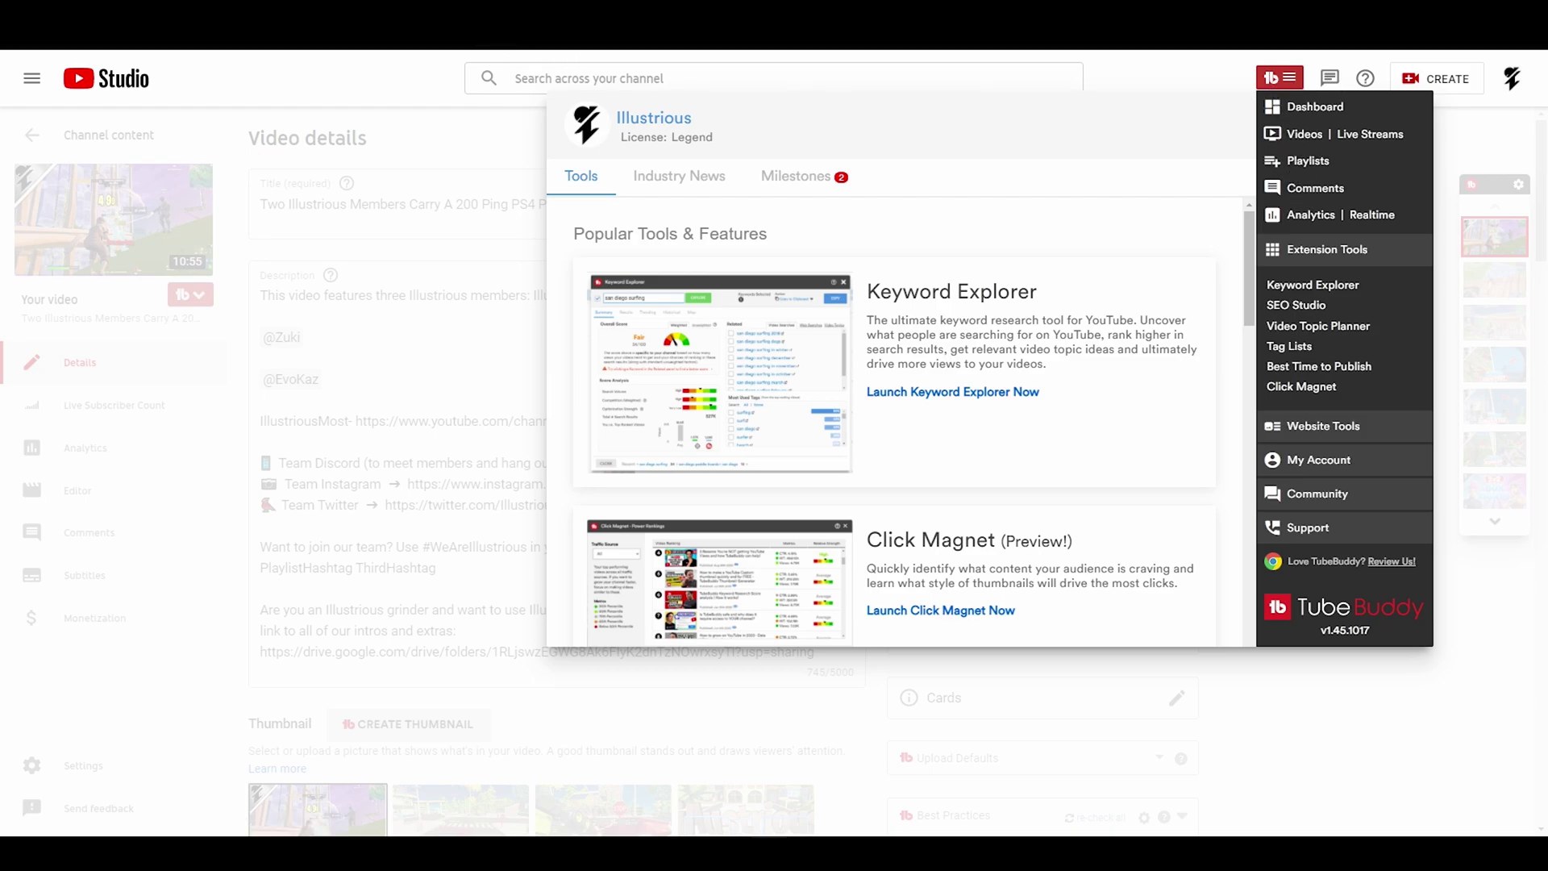
# - Go to the TubeBuddy website Home and into A/B Tests for the Illustrious channel
pyautogui.click(763, 414)
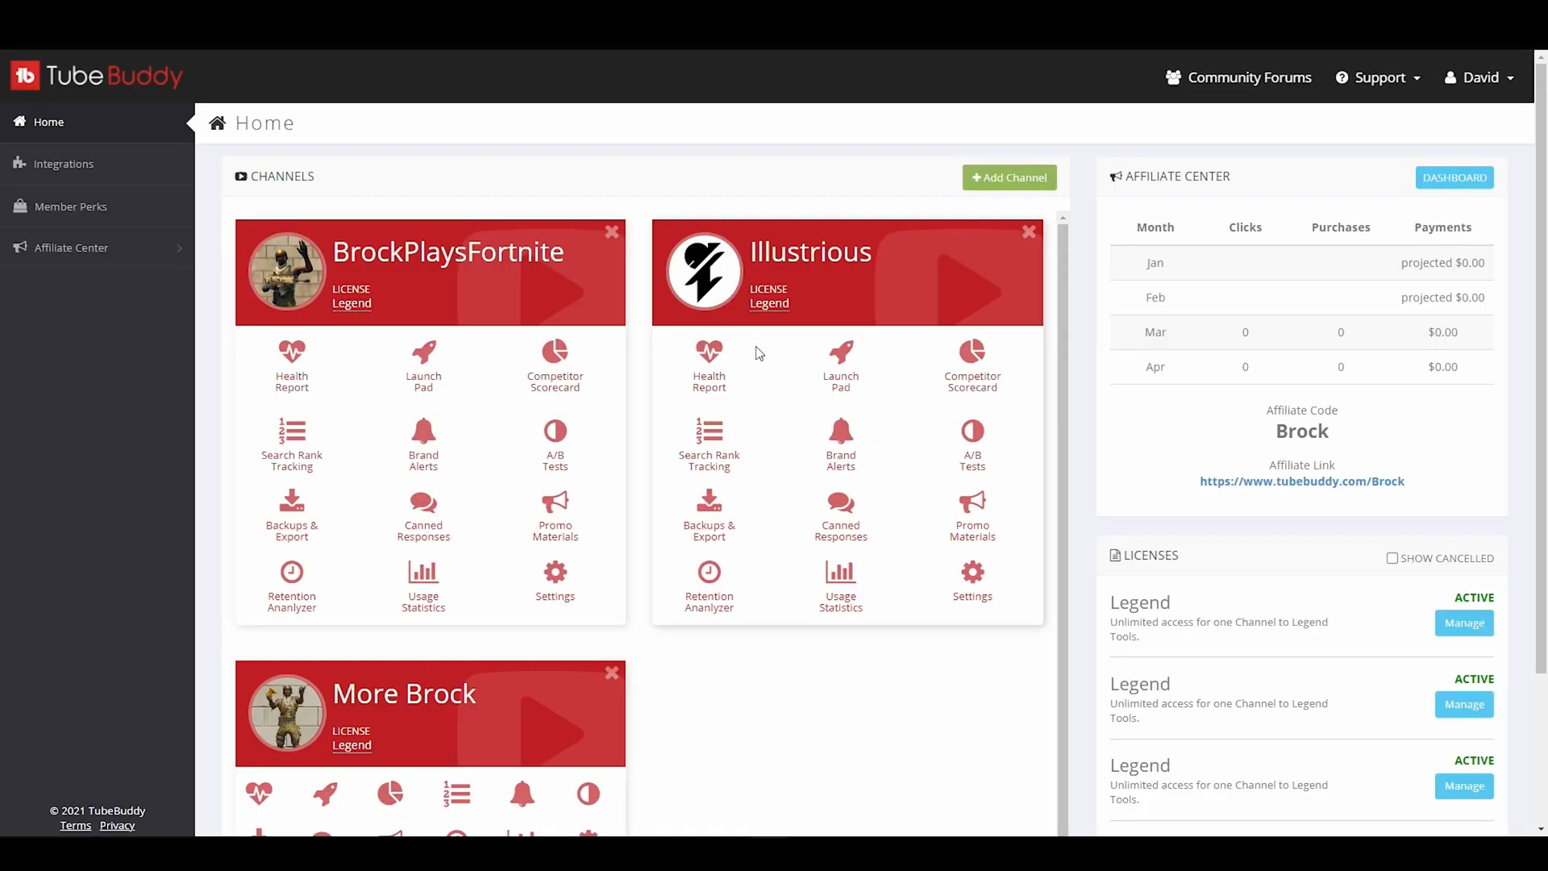
pyautogui.doubleClick(799, 252)
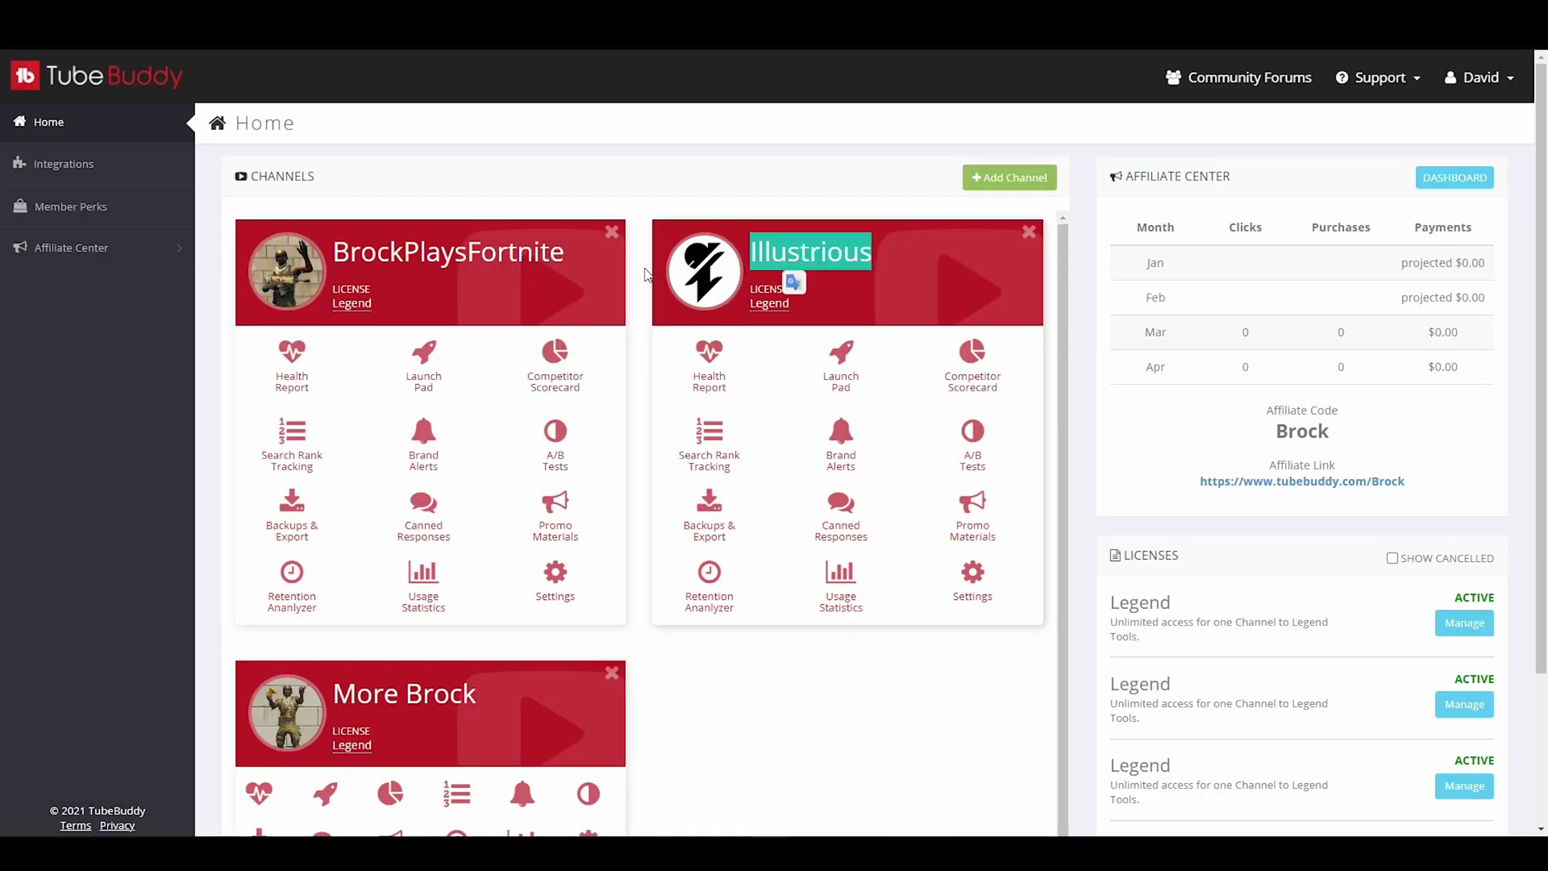
pyautogui.click(488, 688)
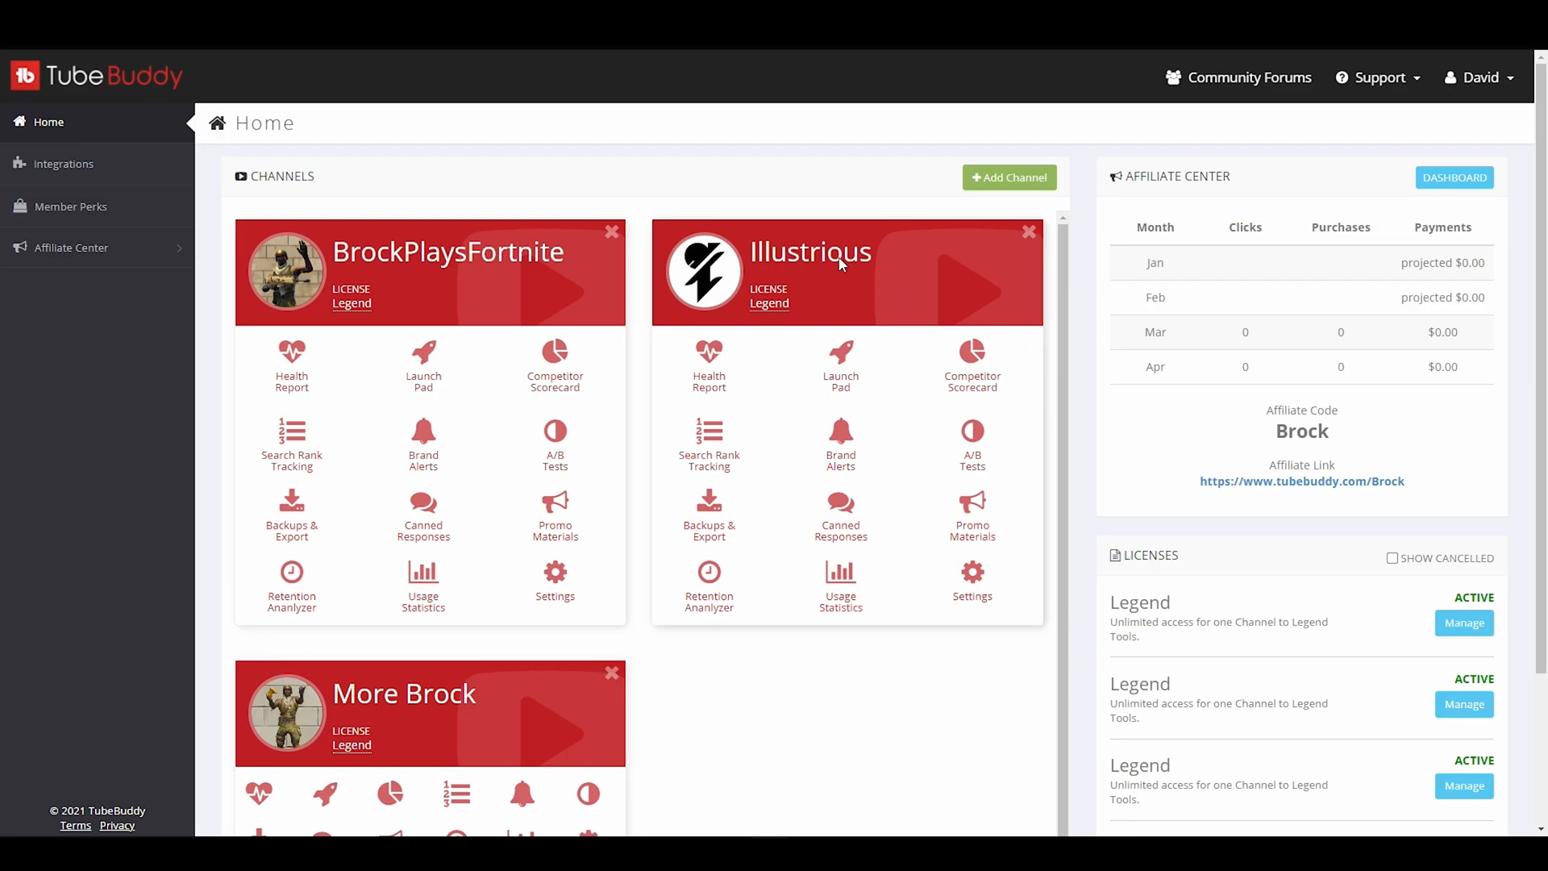
pyautogui.click(975, 445)
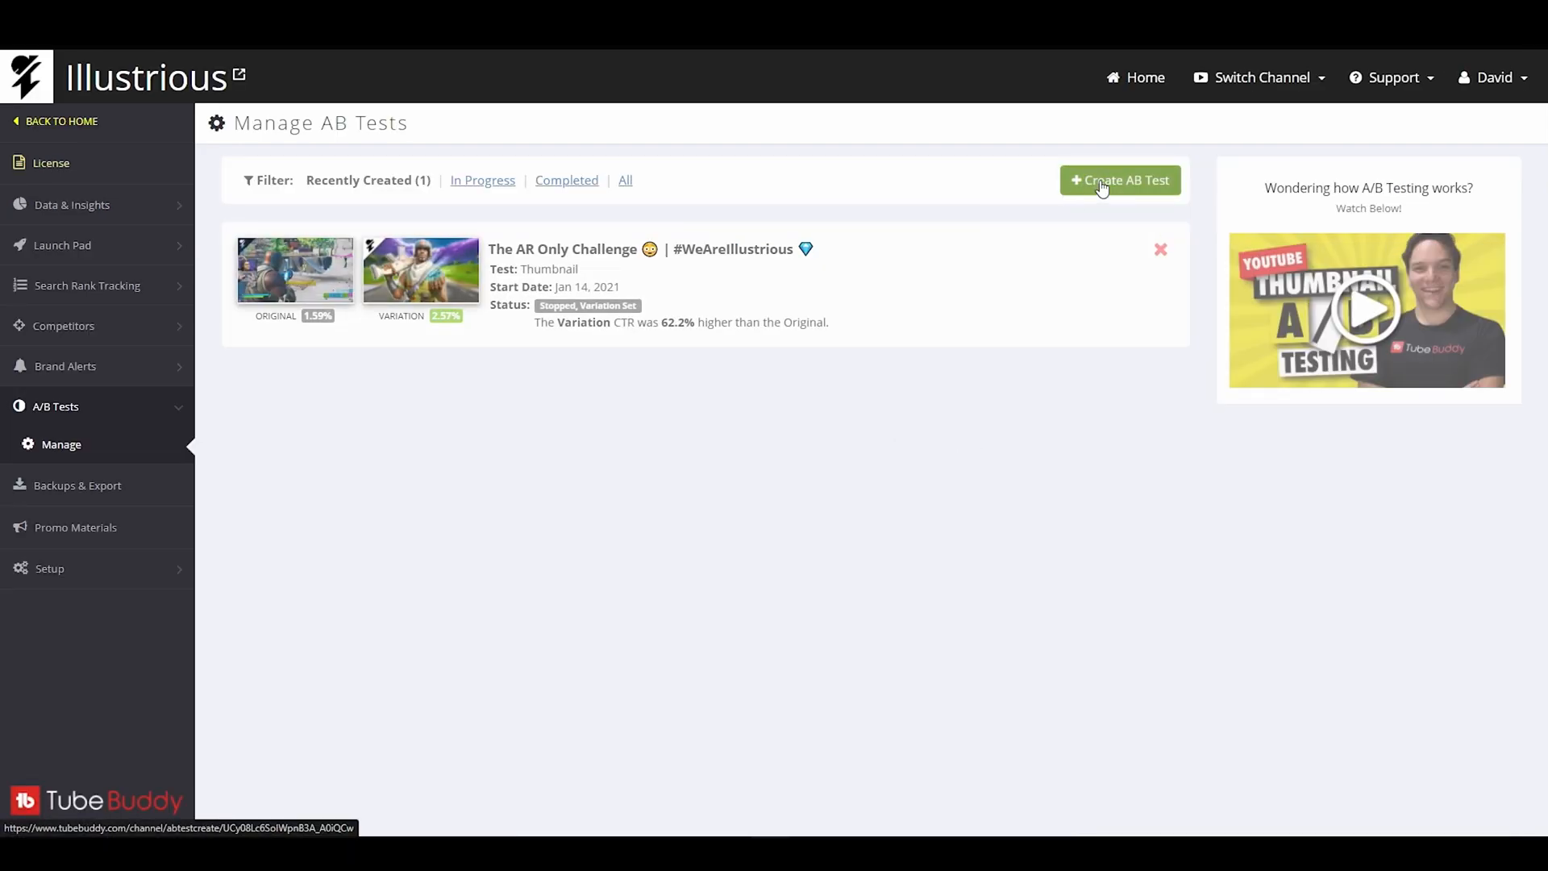
# - Create a Thumbnail CTR test for the 200-ping PS4 video, running until statistically significant
pyautogui.click(1120, 180)
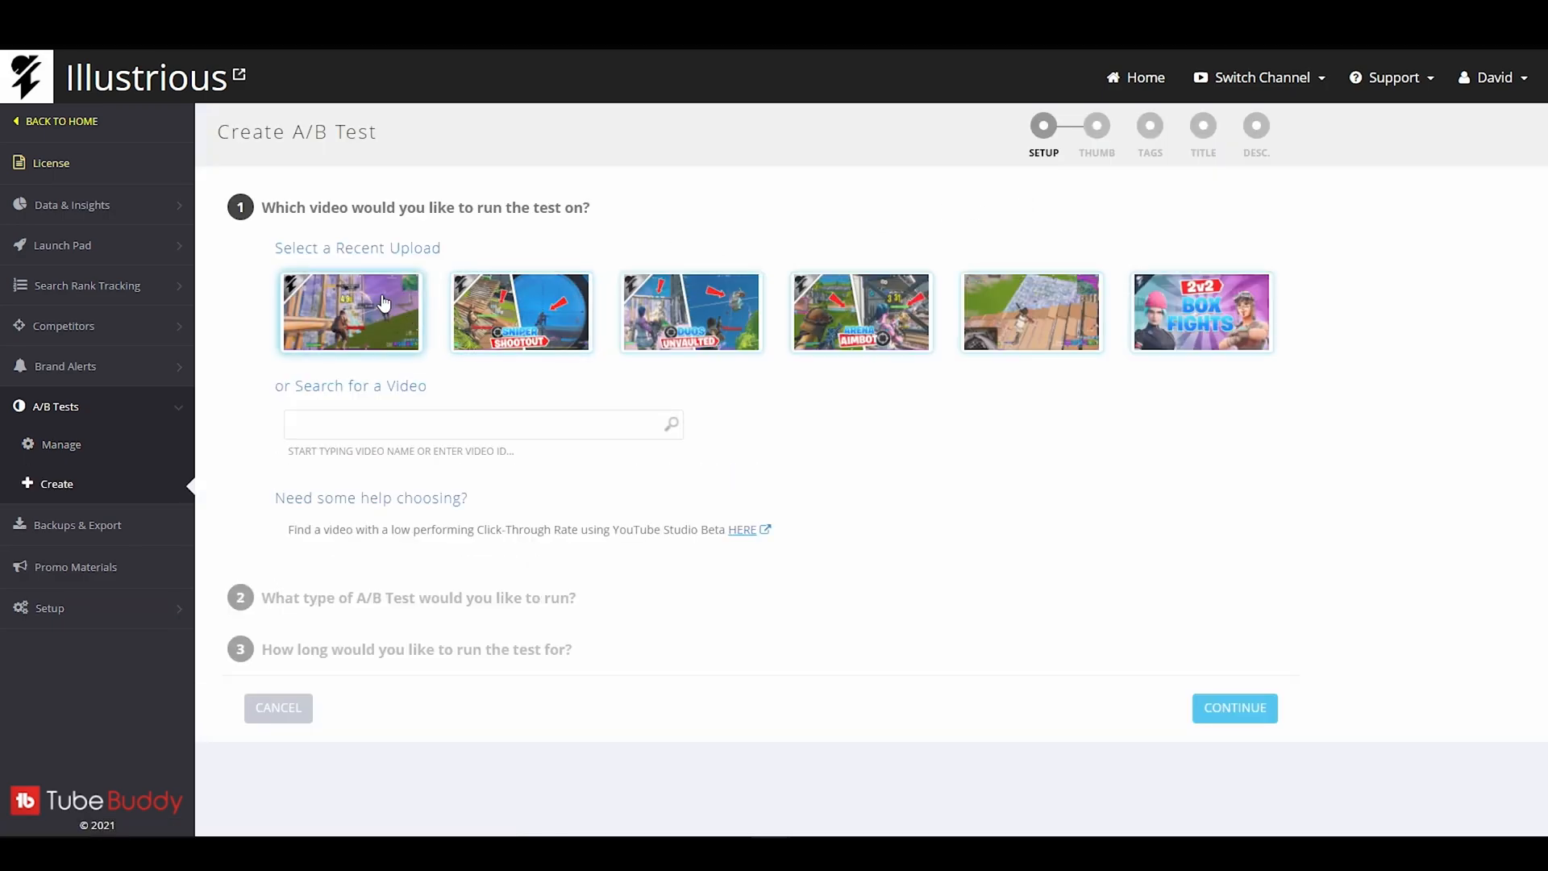
pyautogui.click(384, 305)
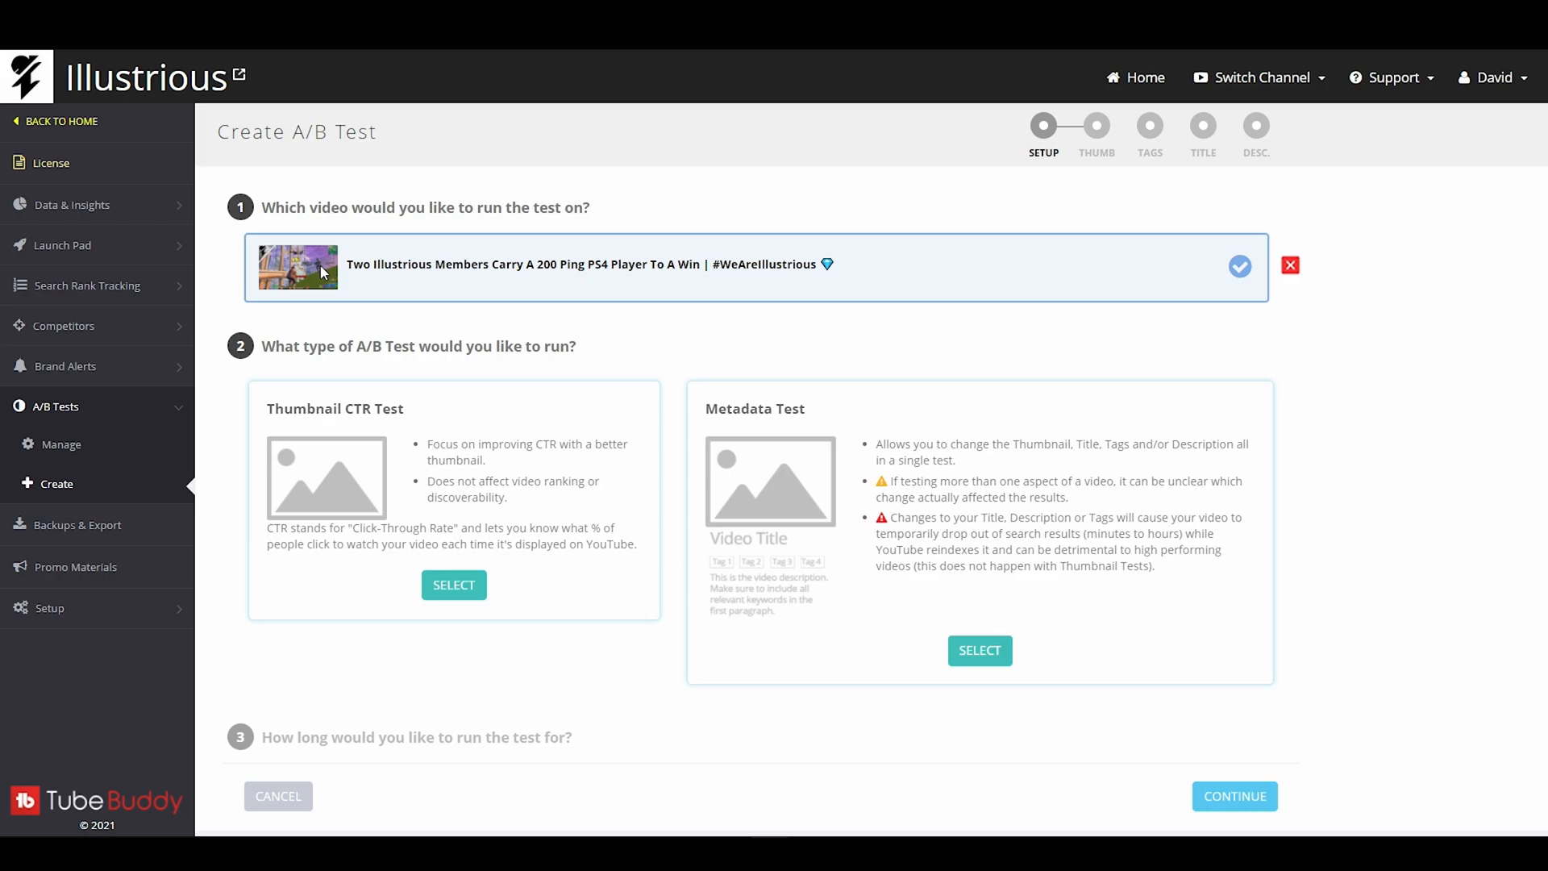
pyautogui.click(461, 588)
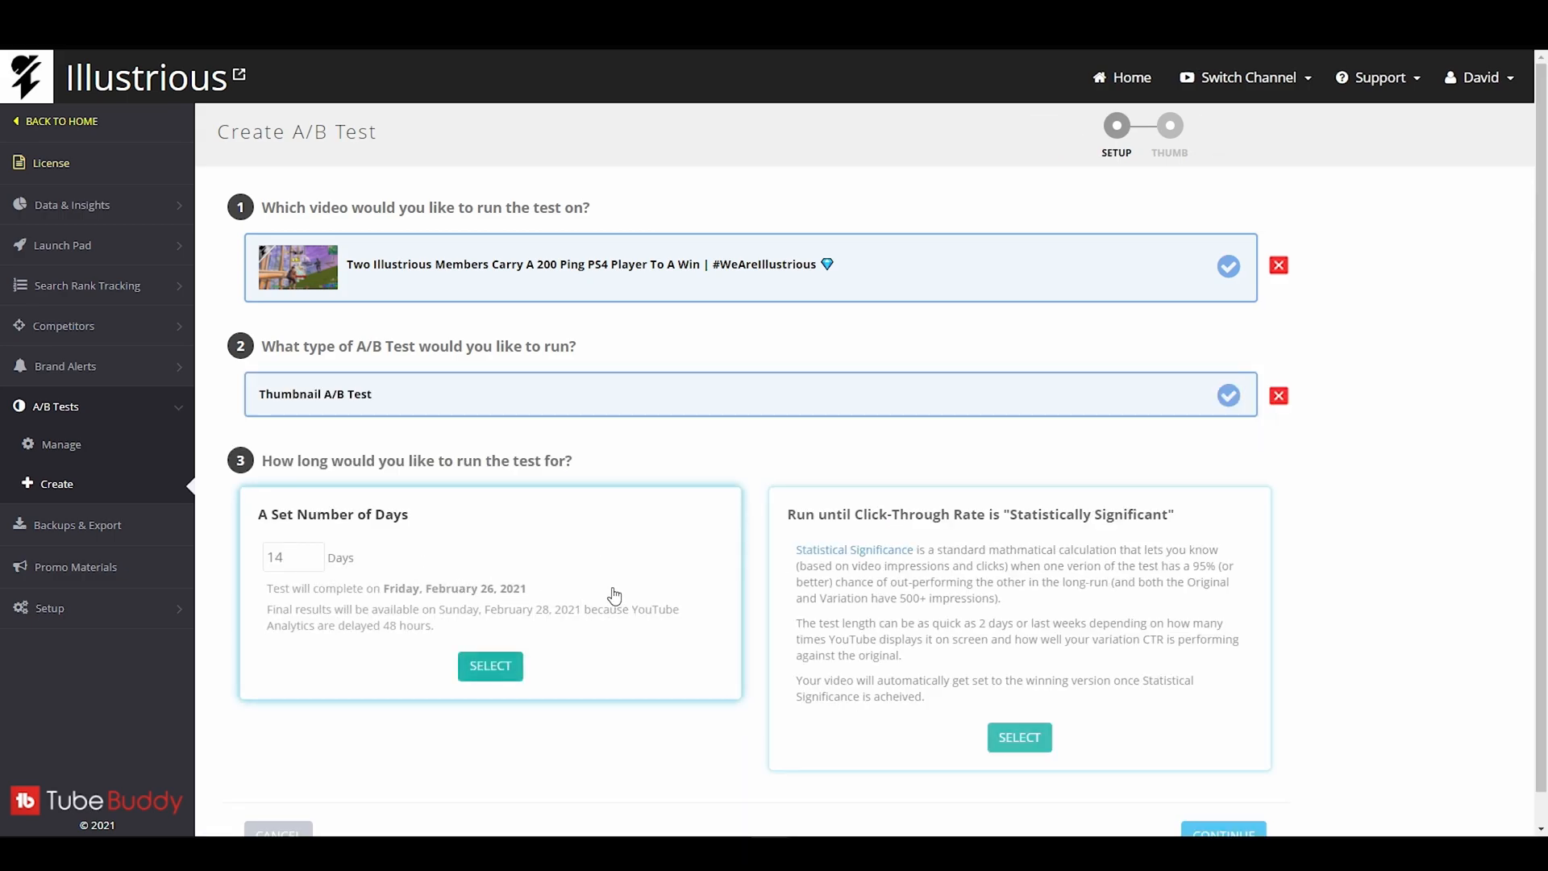
pyautogui.scroll(-1, 618, 599)
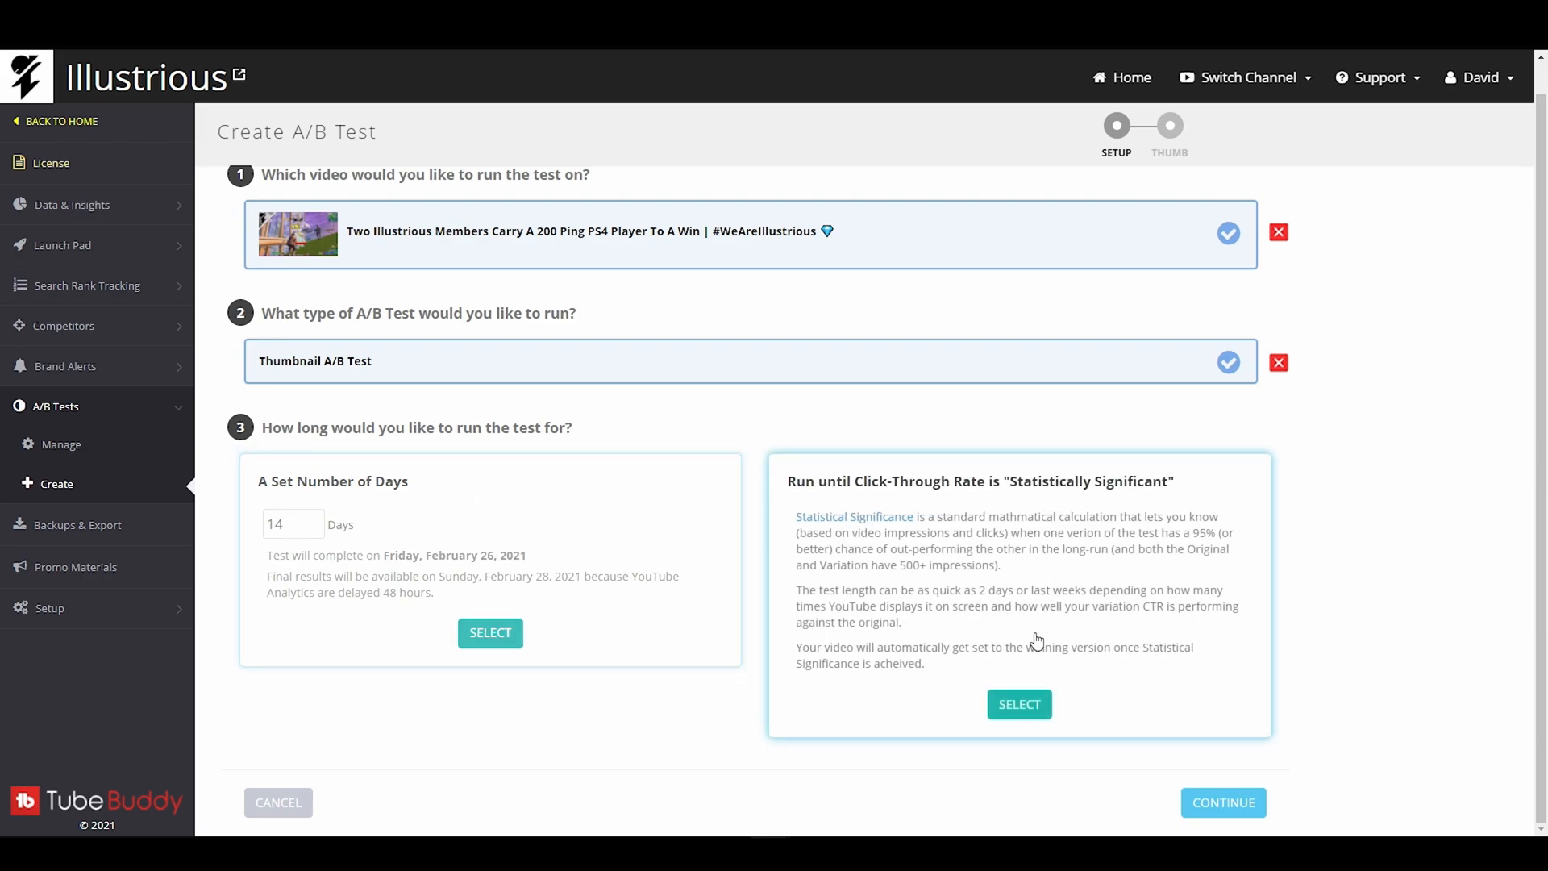
pyautogui.click(1018, 704)
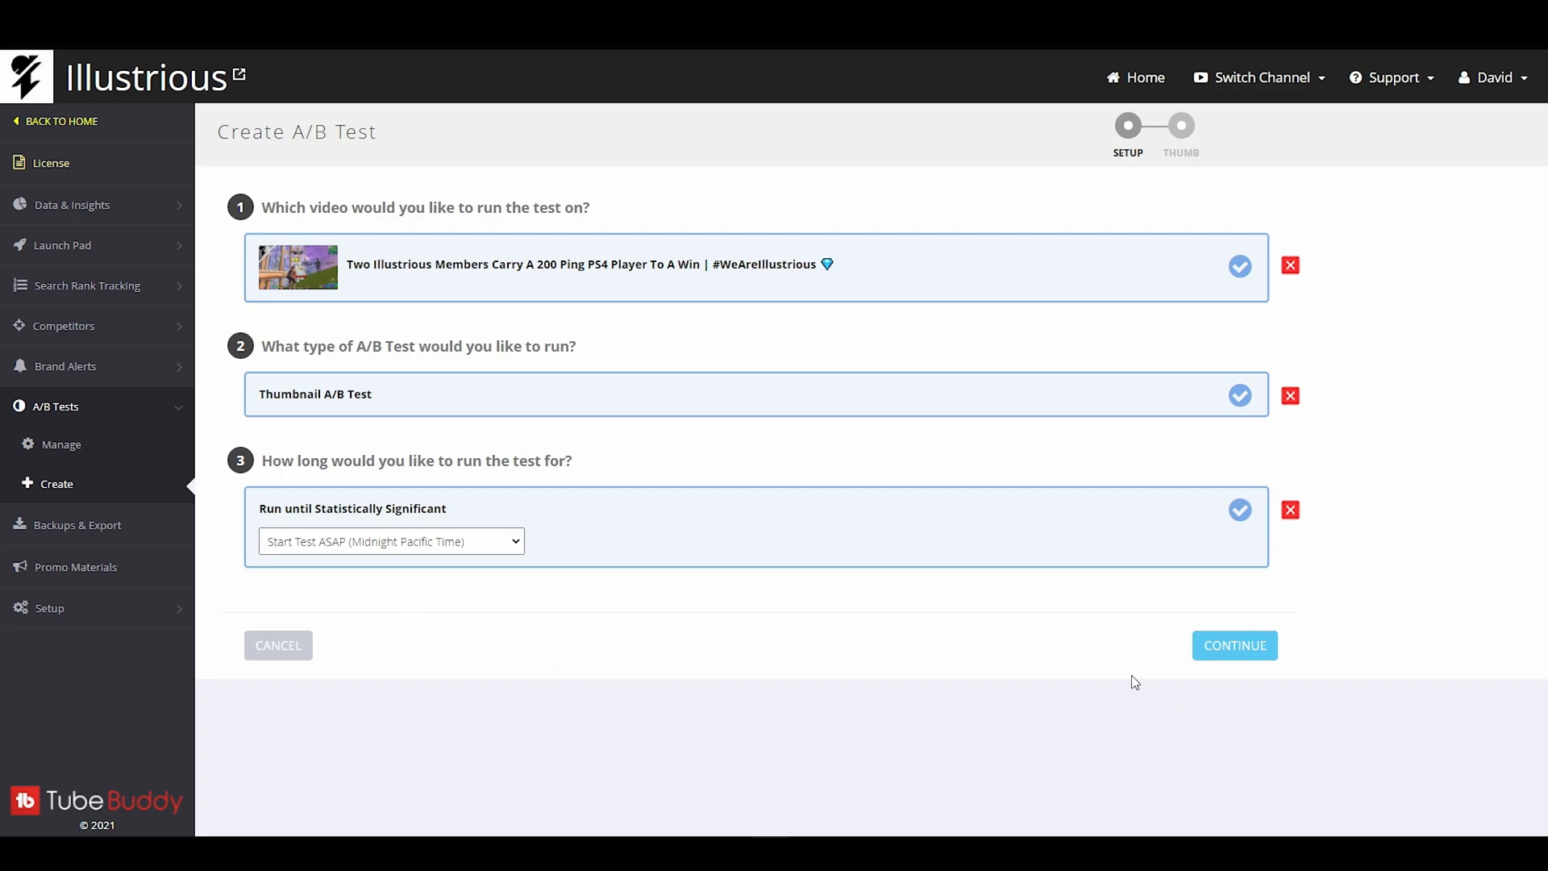
# - Upload Untitled-1 copy.jpg from the Desktop as the variation thumbnail and confirm starting the test
pyautogui.click(1234, 645)
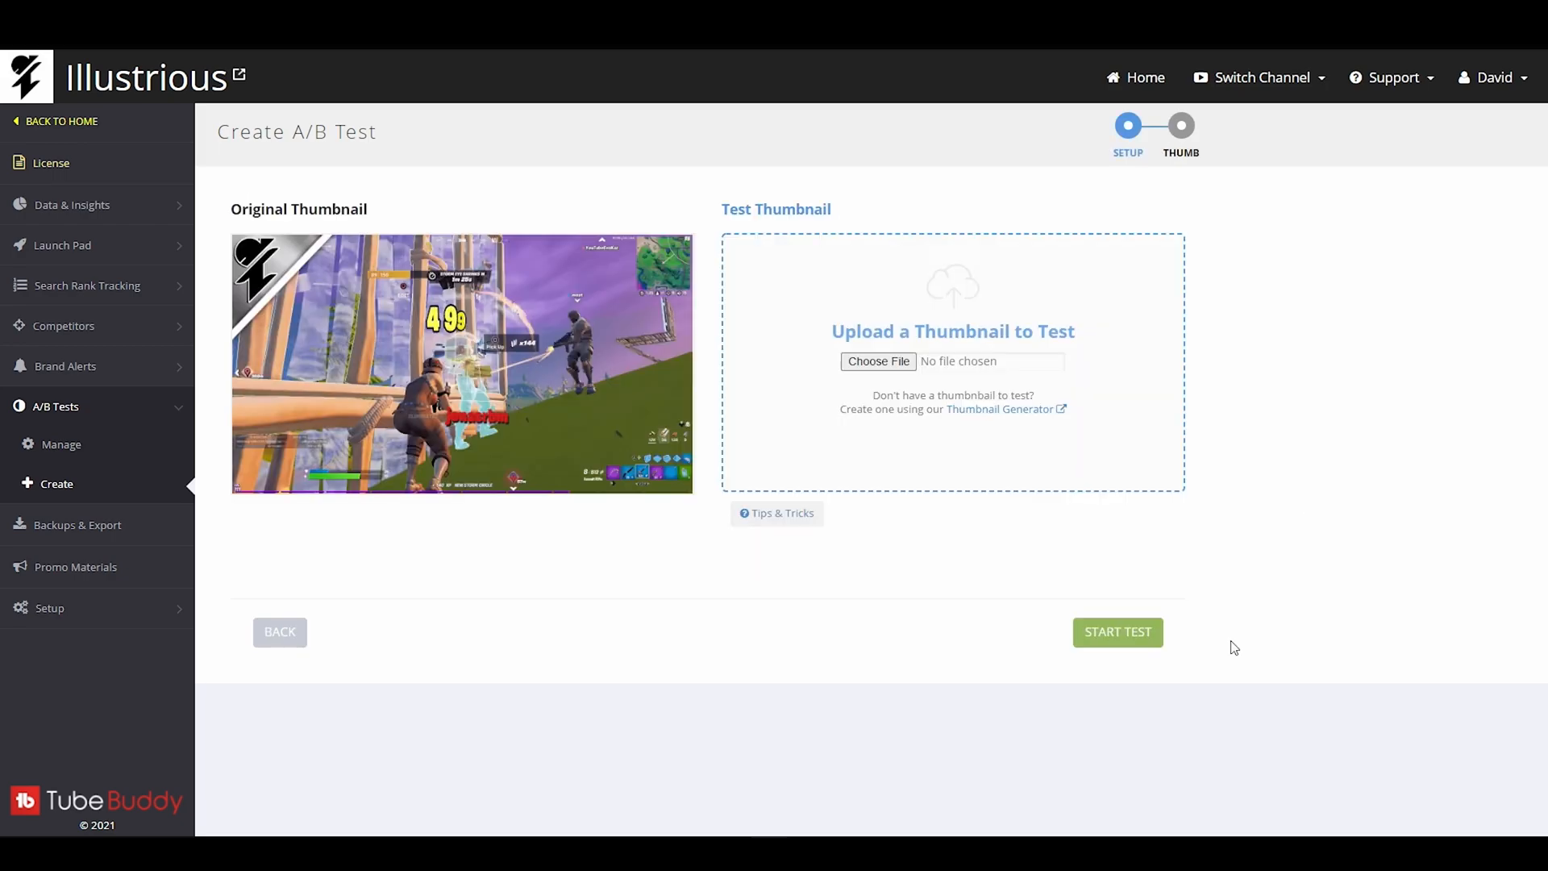
pyautogui.click(882, 363)
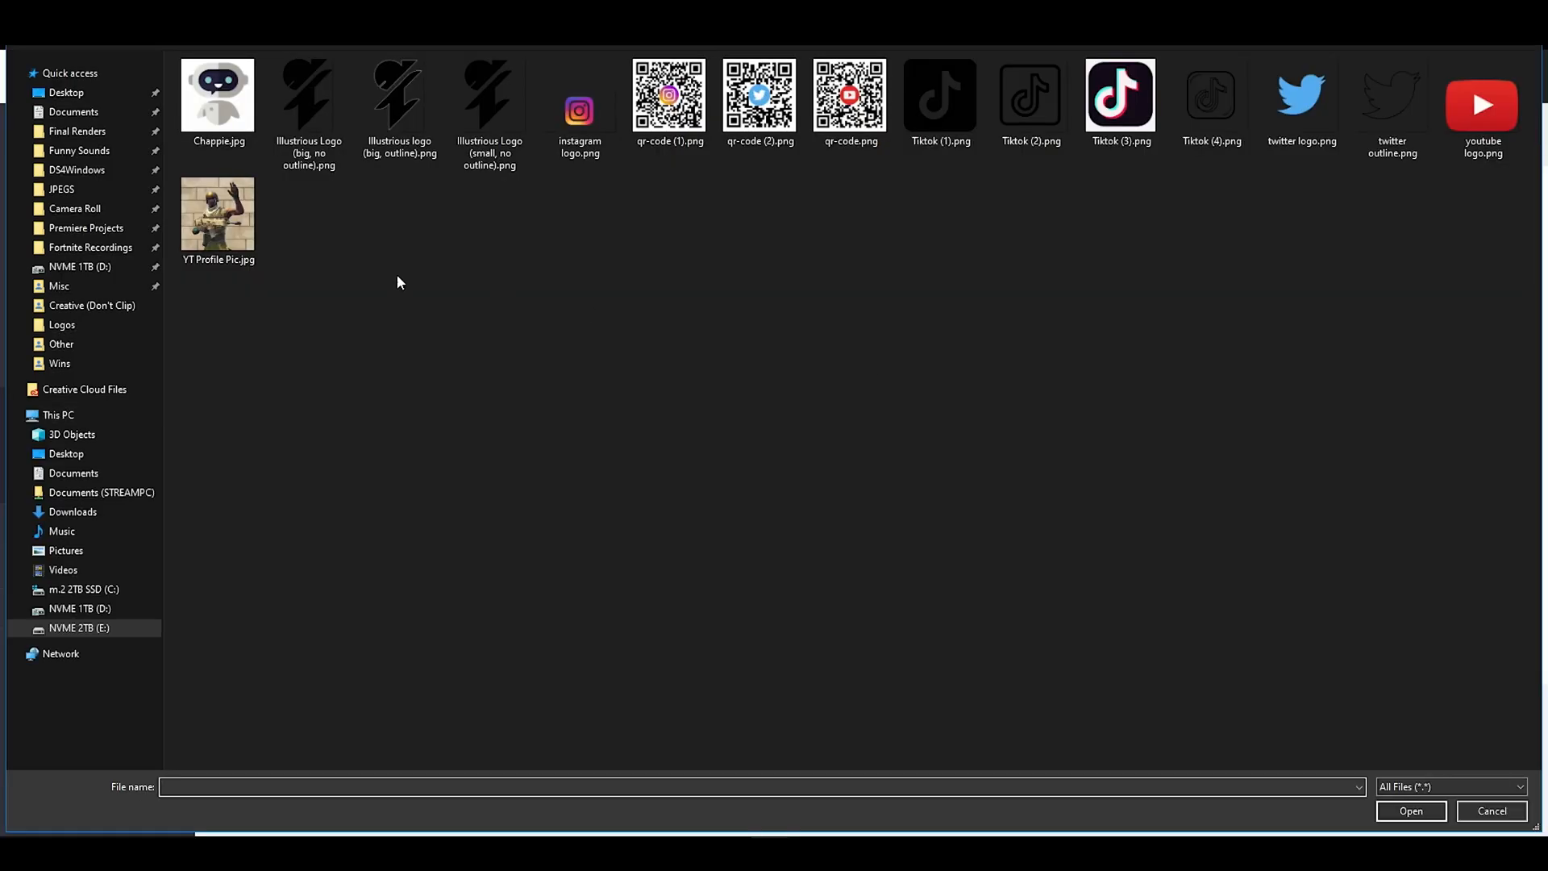
pyautogui.click(65, 92)
pyautogui.click(237, 237)
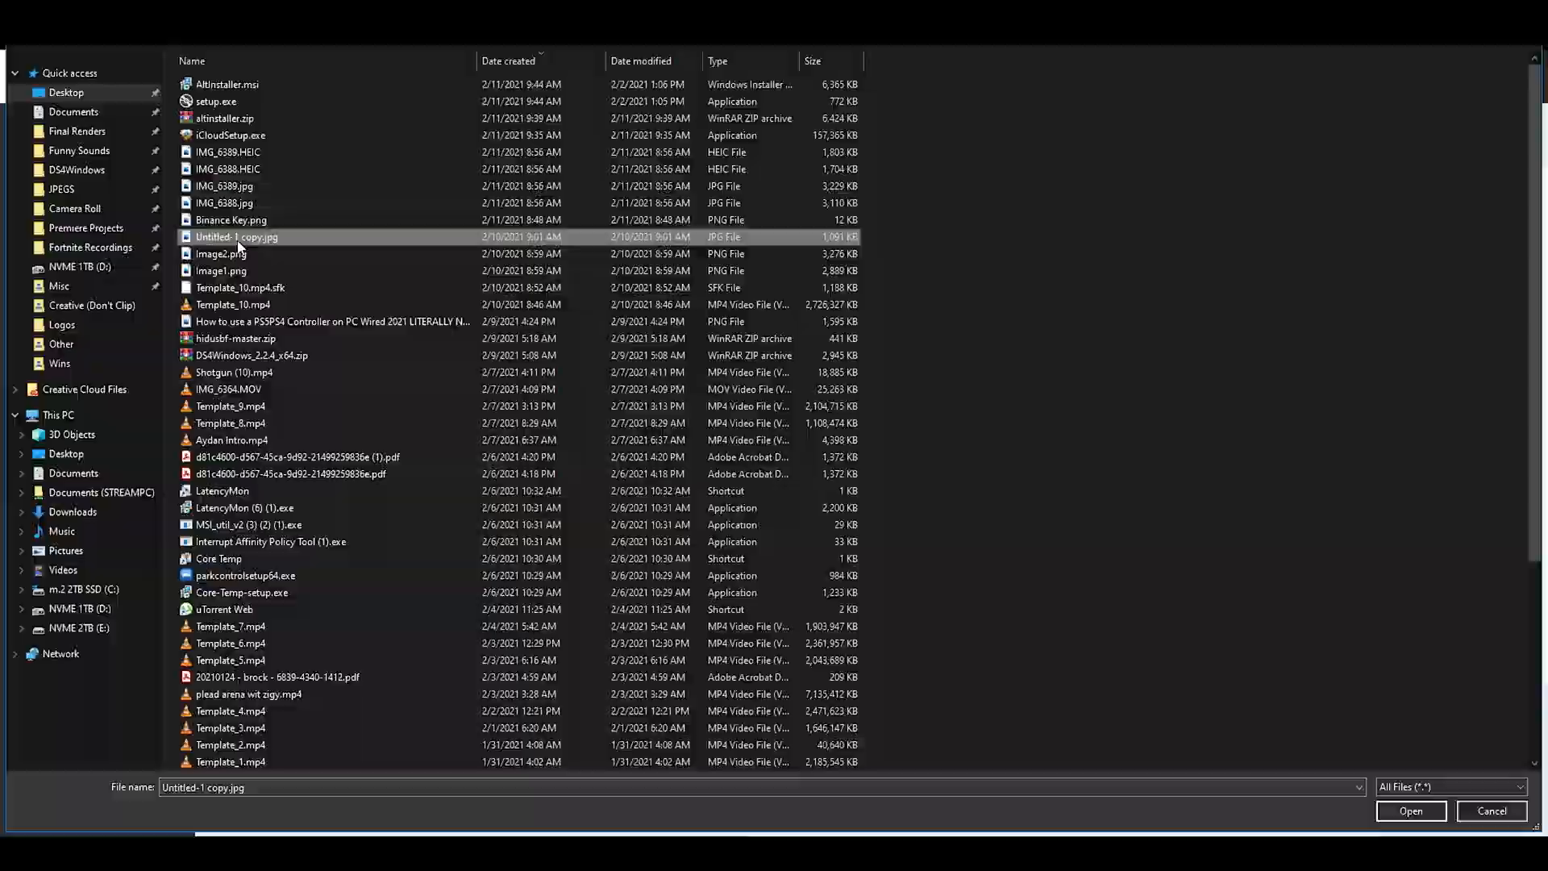
pyautogui.doubleClick(238, 237)
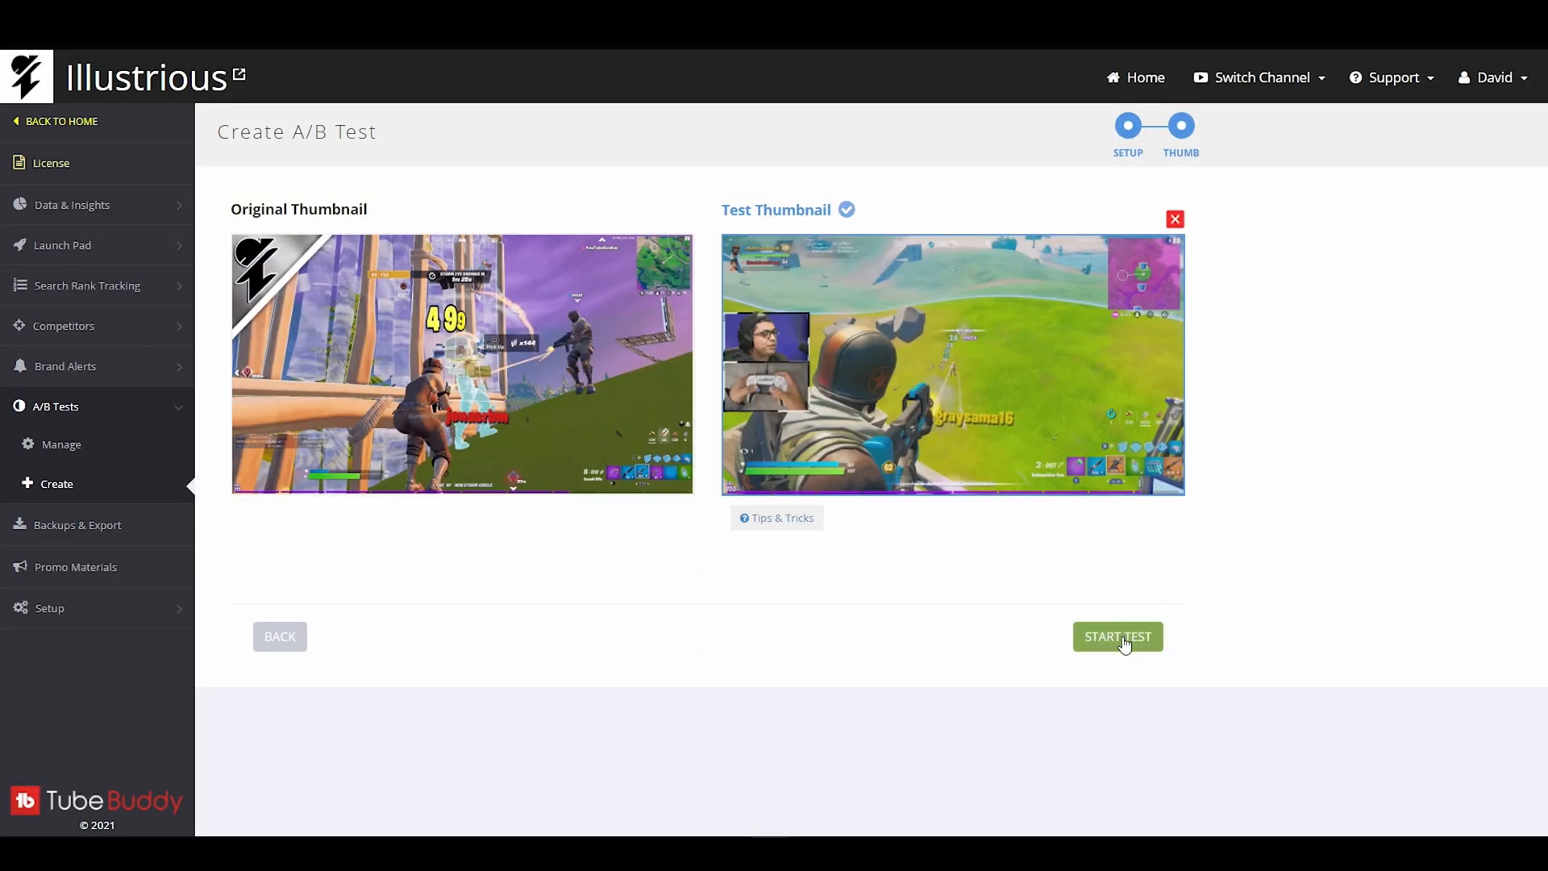
pyautogui.click(1117, 637)
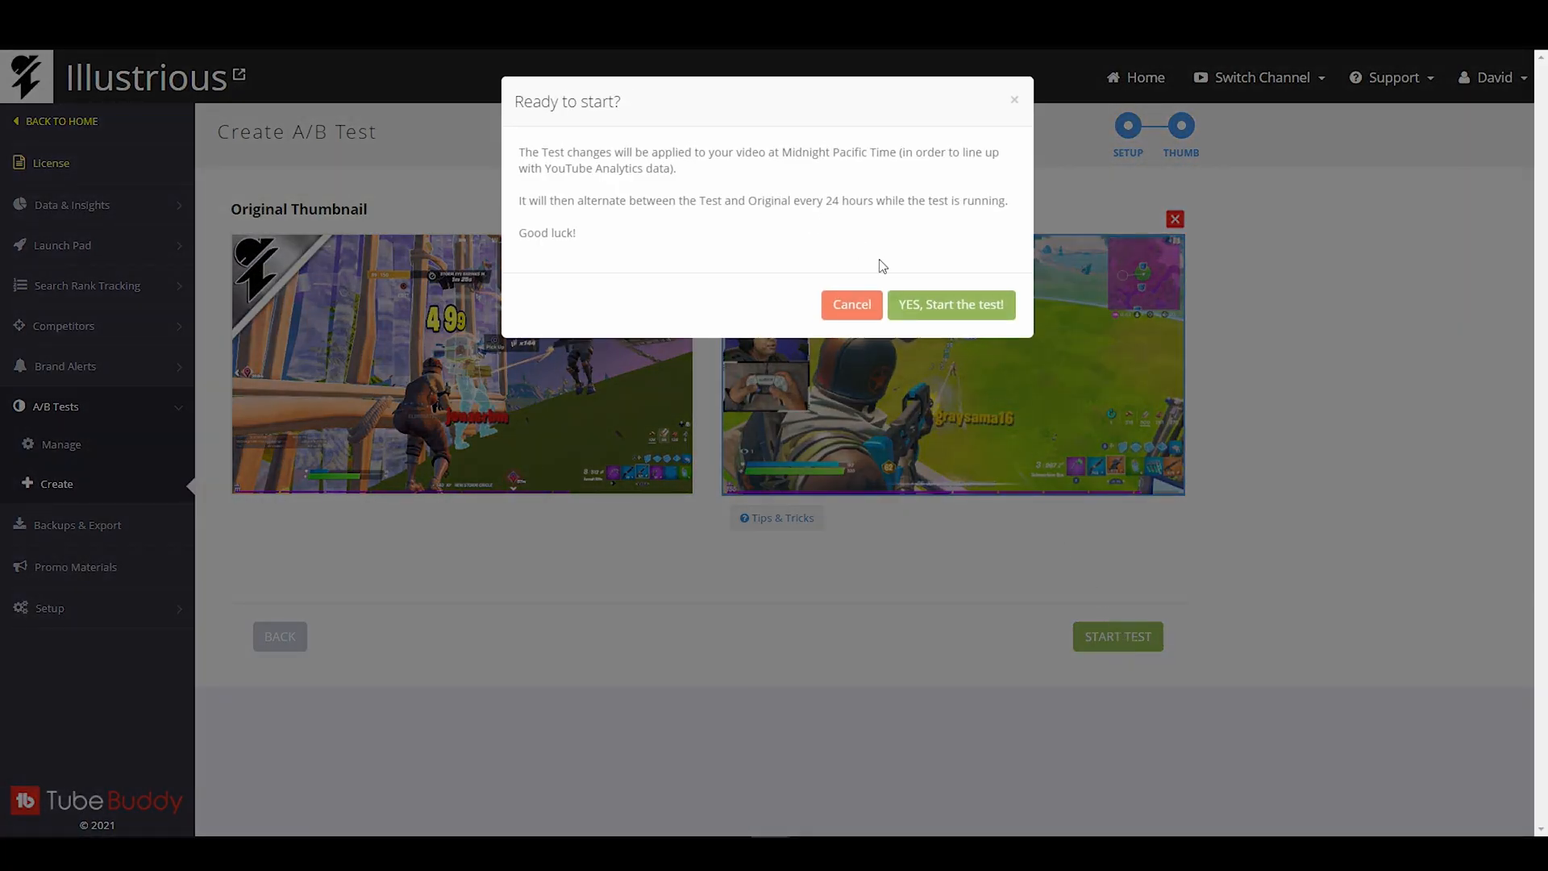
pyautogui.click(929, 311)
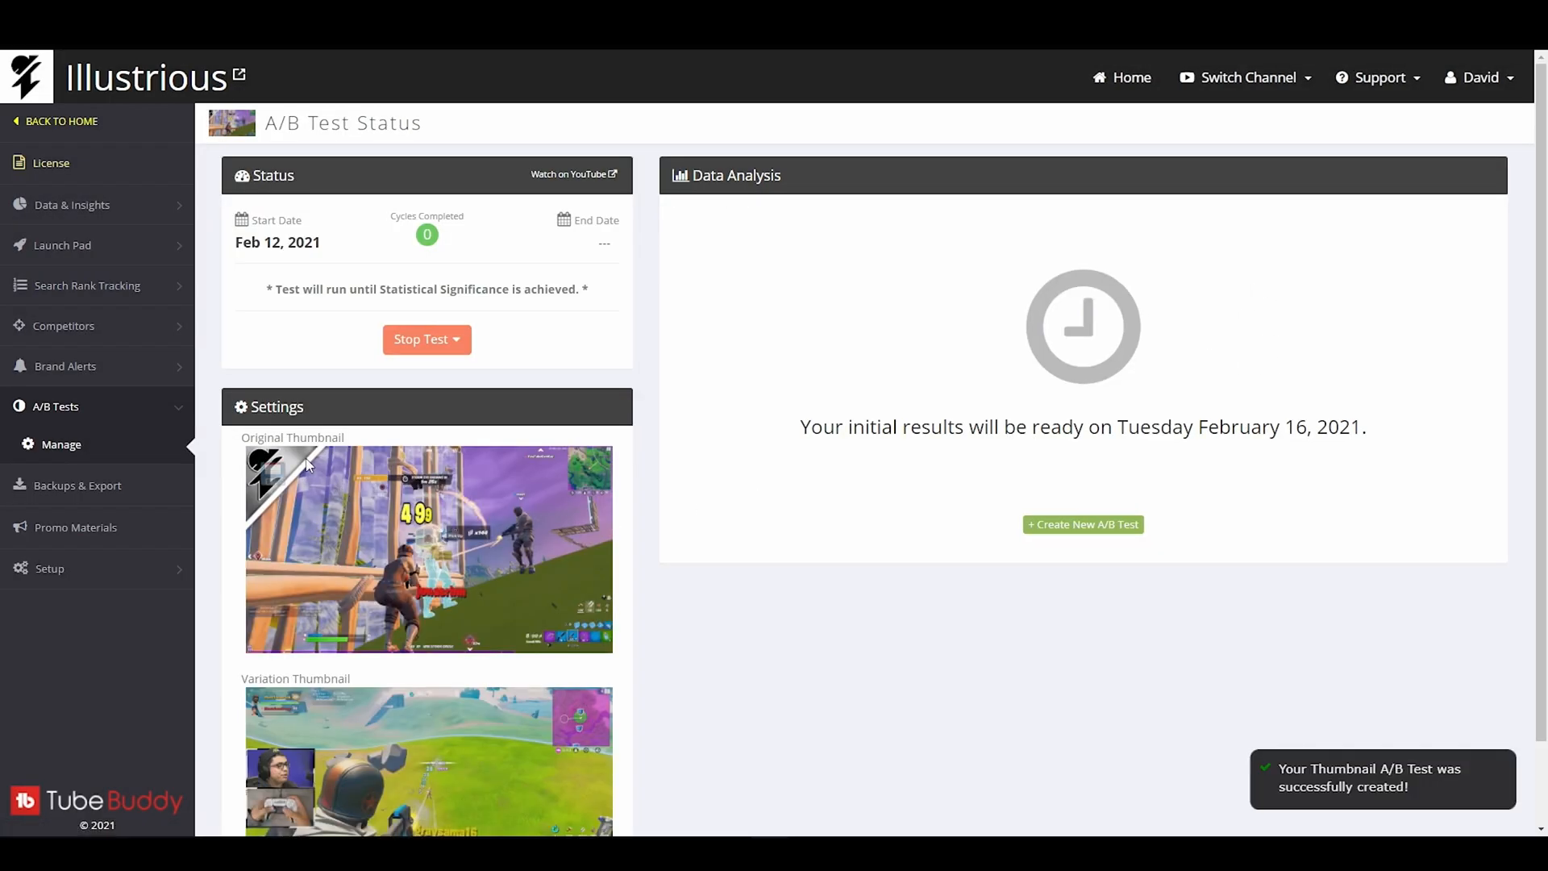
pyautogui.scroll(-2, 800, 411)
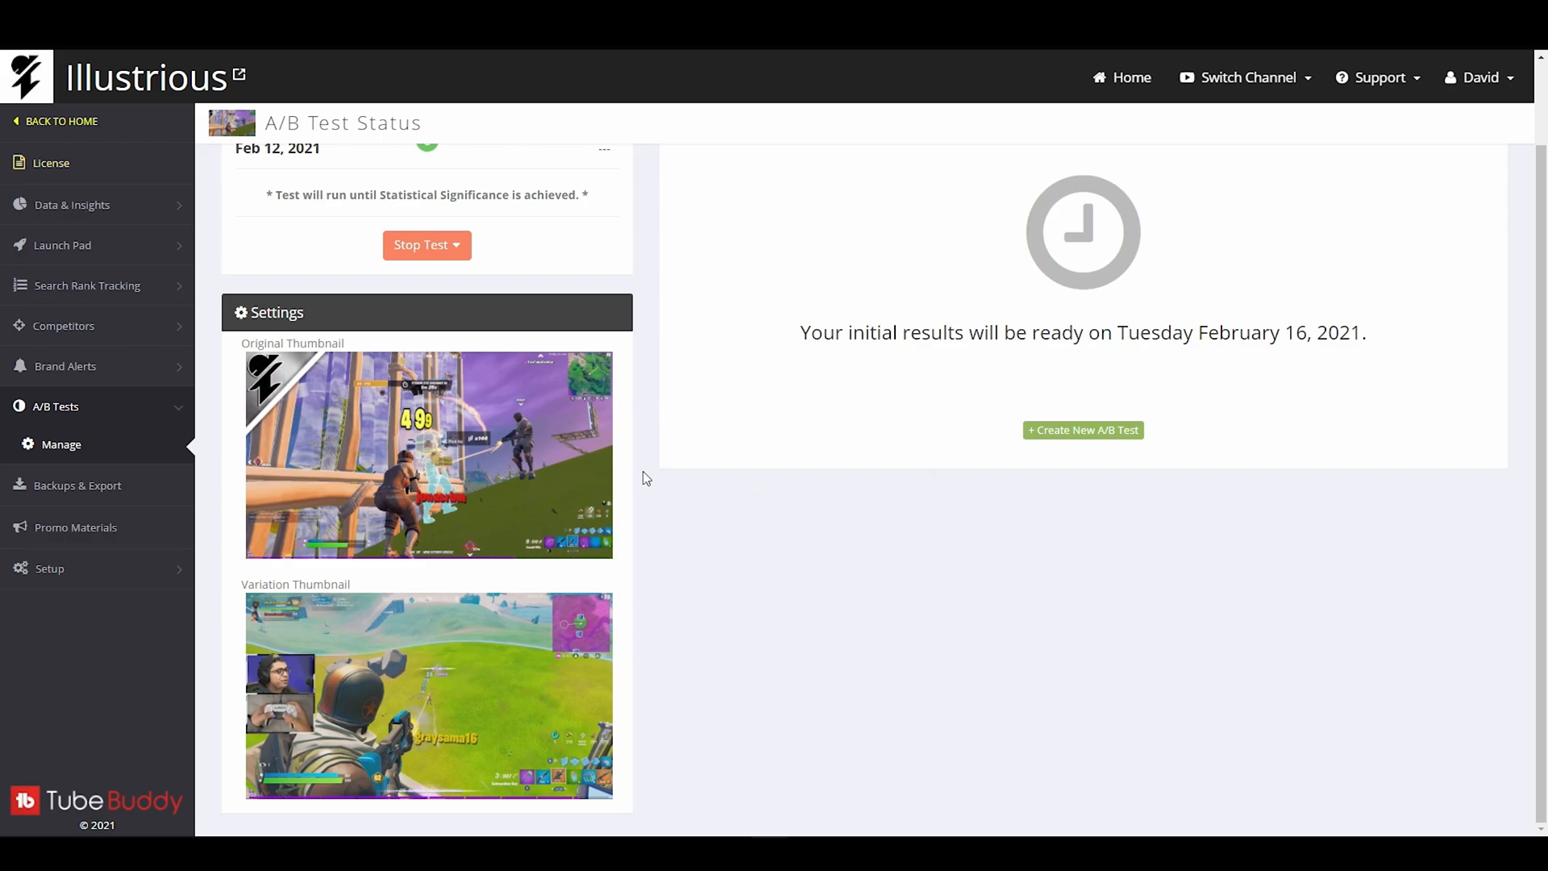
# - Go back to the Manage AB Tests list, where the new test waits to start
pyautogui.hotkey('alt', 'Left')
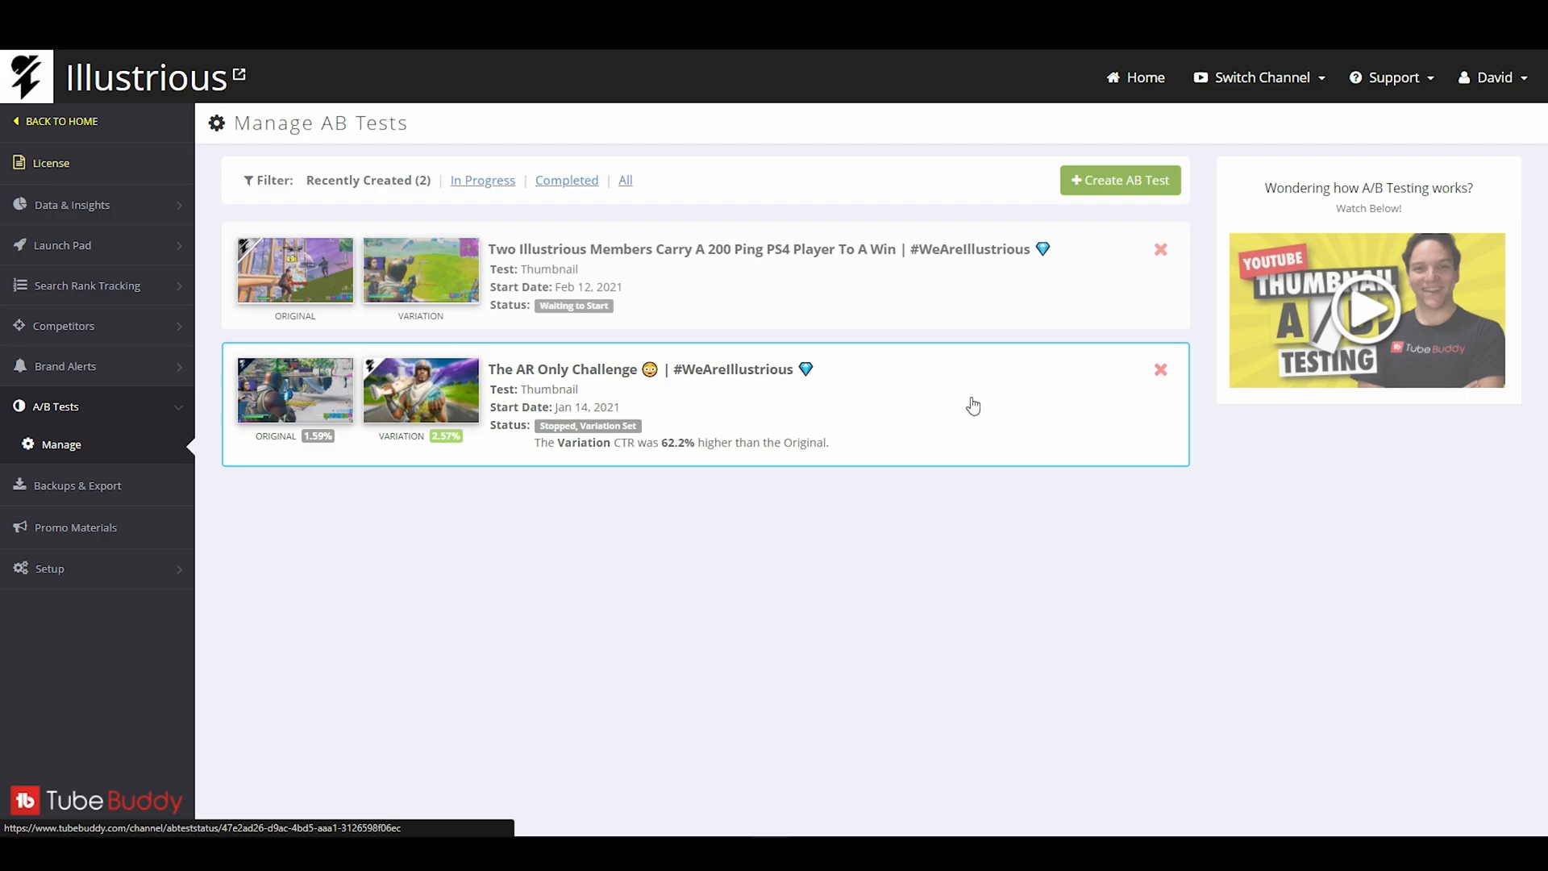
# - Review the AR Only Challenge results, where the variation beat the original by 62.19%
pyautogui.click(974, 405)
pyautogui.scroll(-4, 847, 484)
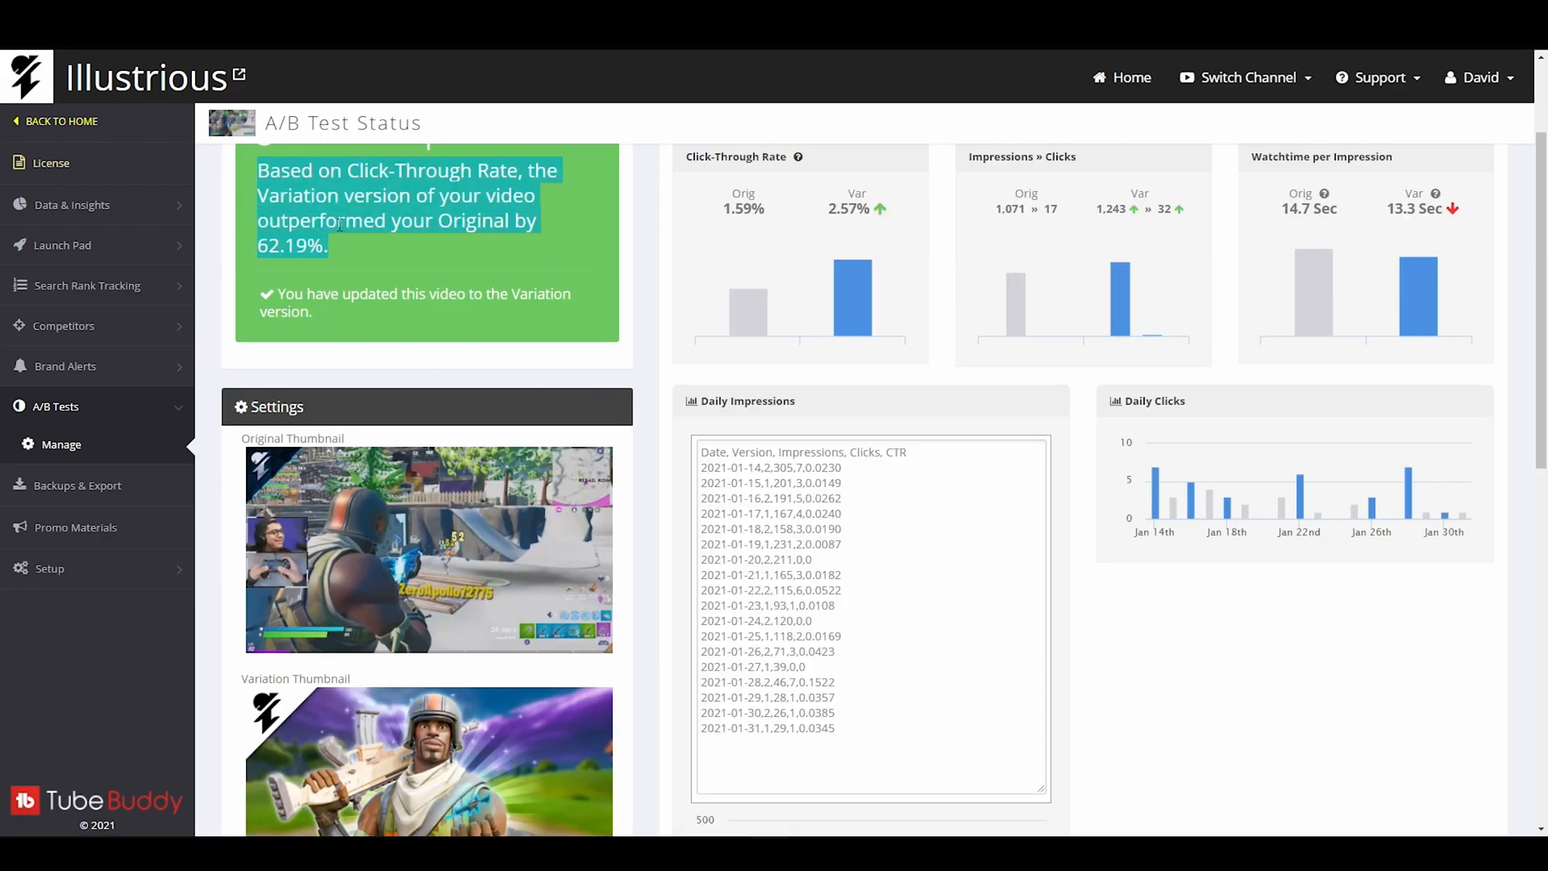
pyautogui.click(415, 233)
pyautogui.scroll(2, 418, 267)
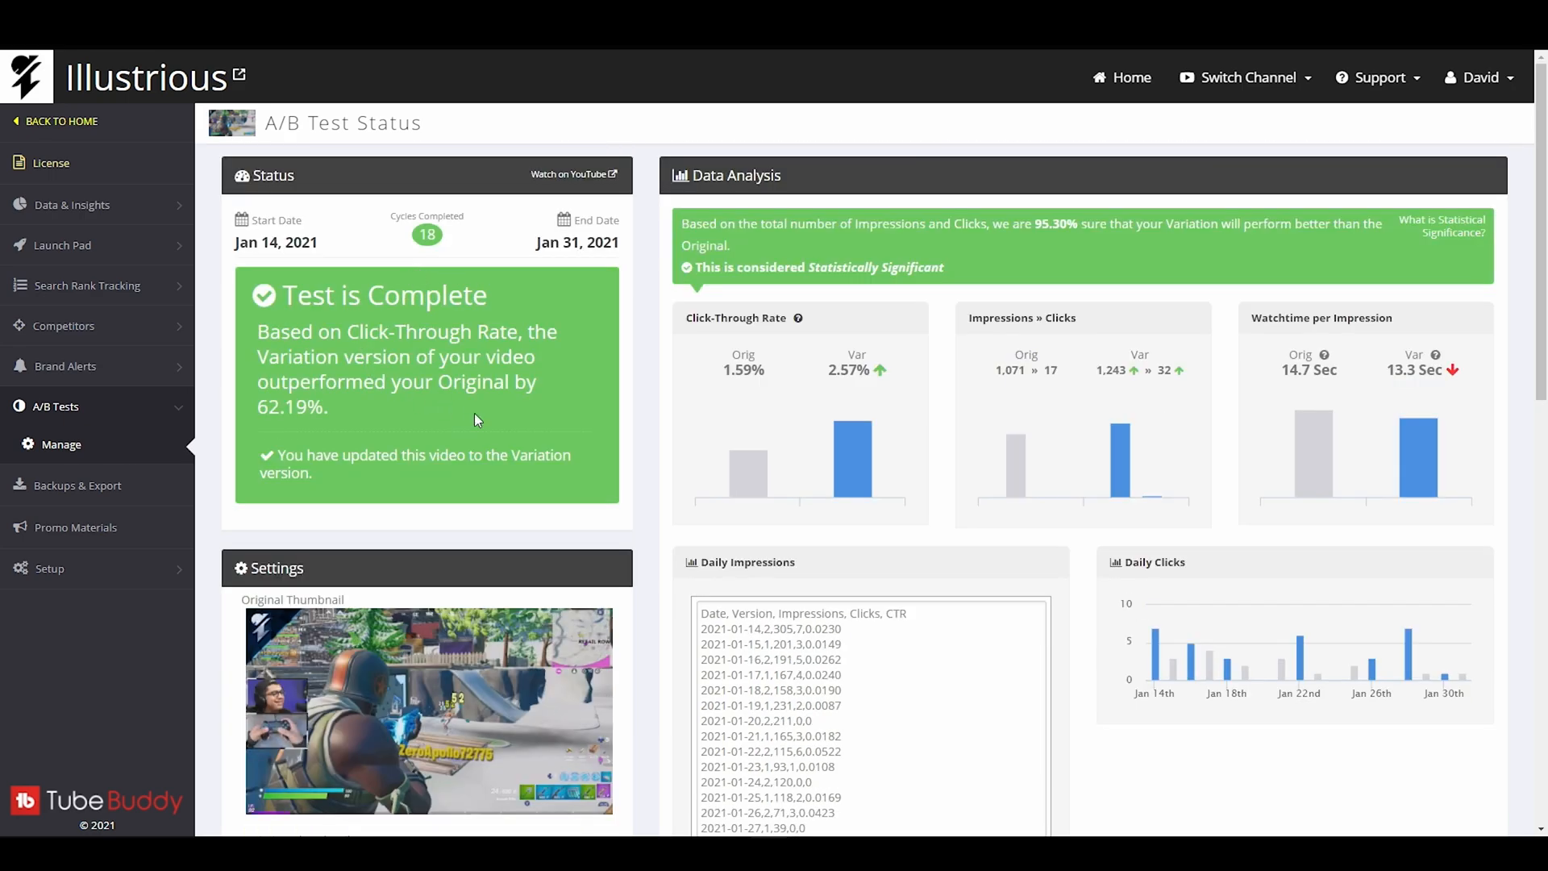
pyautogui.scroll(-3, 474, 411)
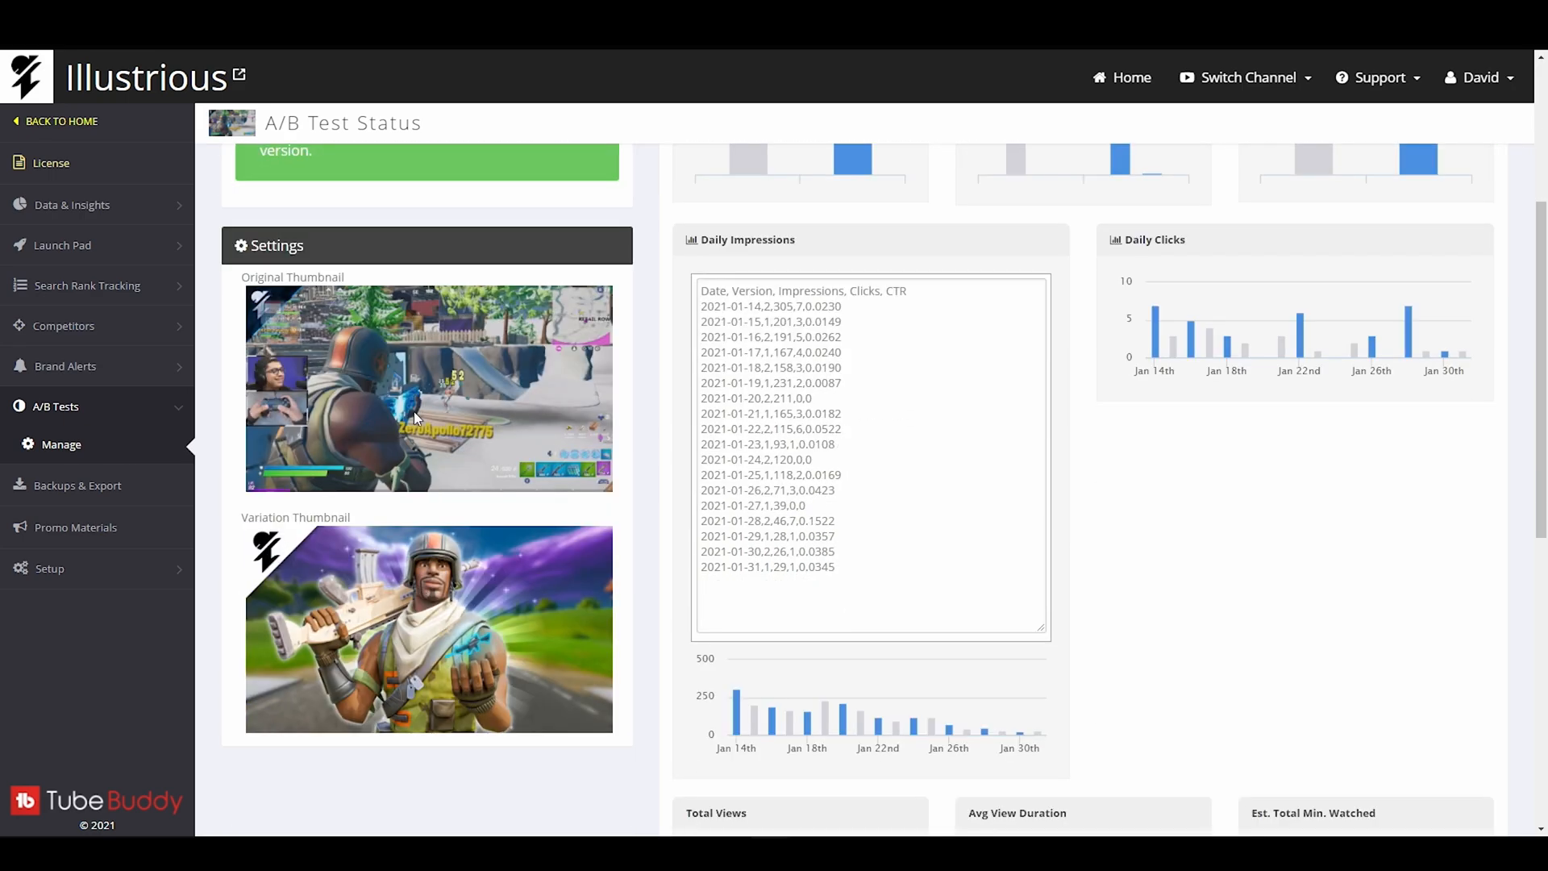
pyautogui.scroll(2, 413, 411)
pyautogui.moveTo(258, 328); pyautogui.dragTo(315, 327)
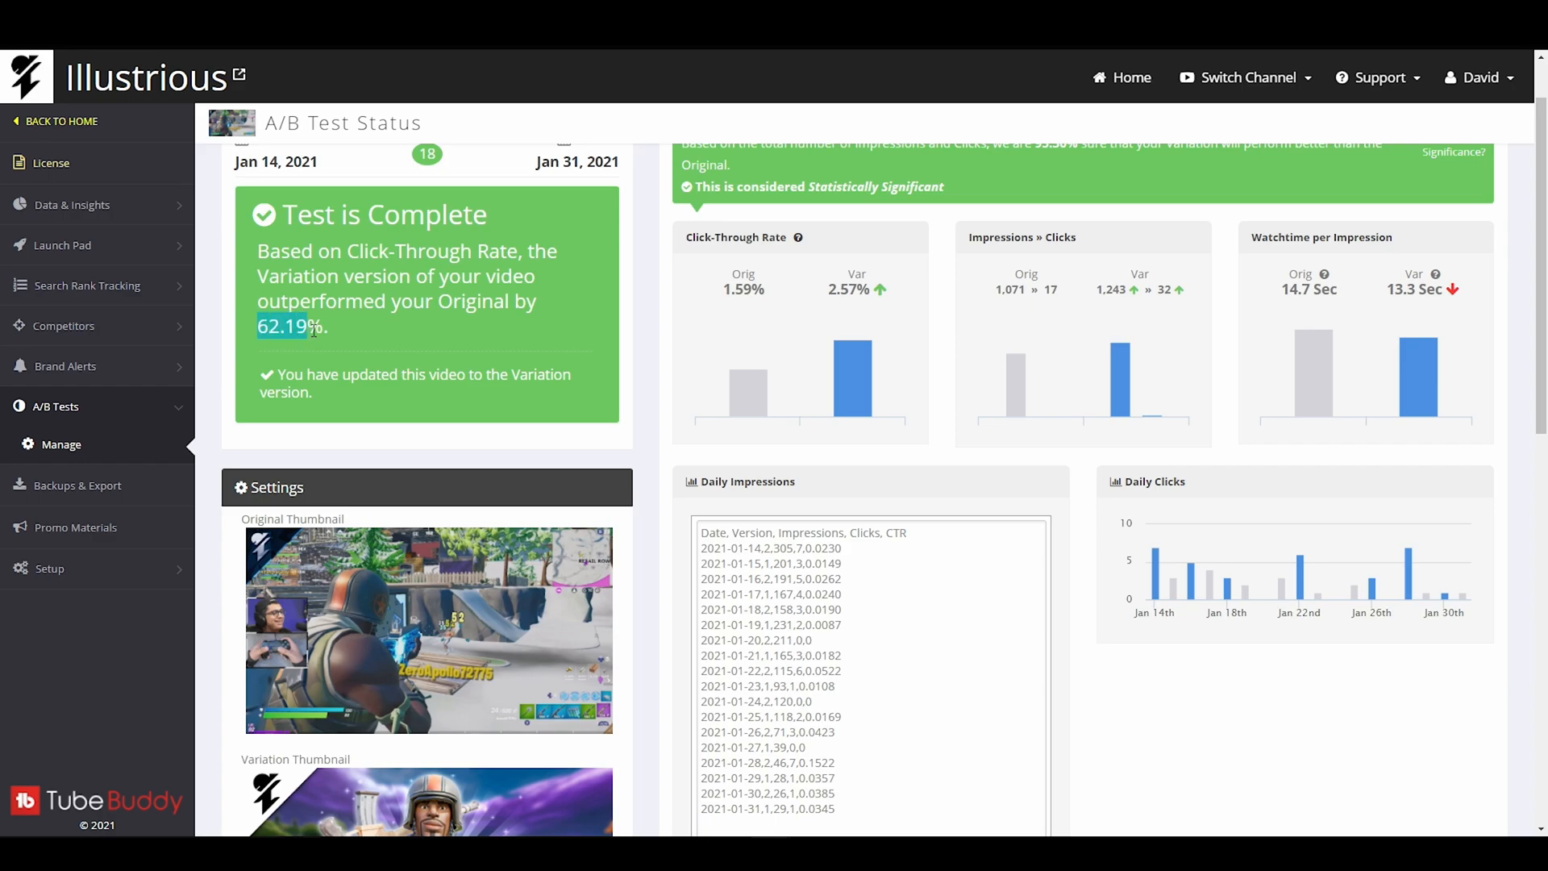
pyautogui.click(310, 328)
pyautogui.scroll(-2, 409, 484)
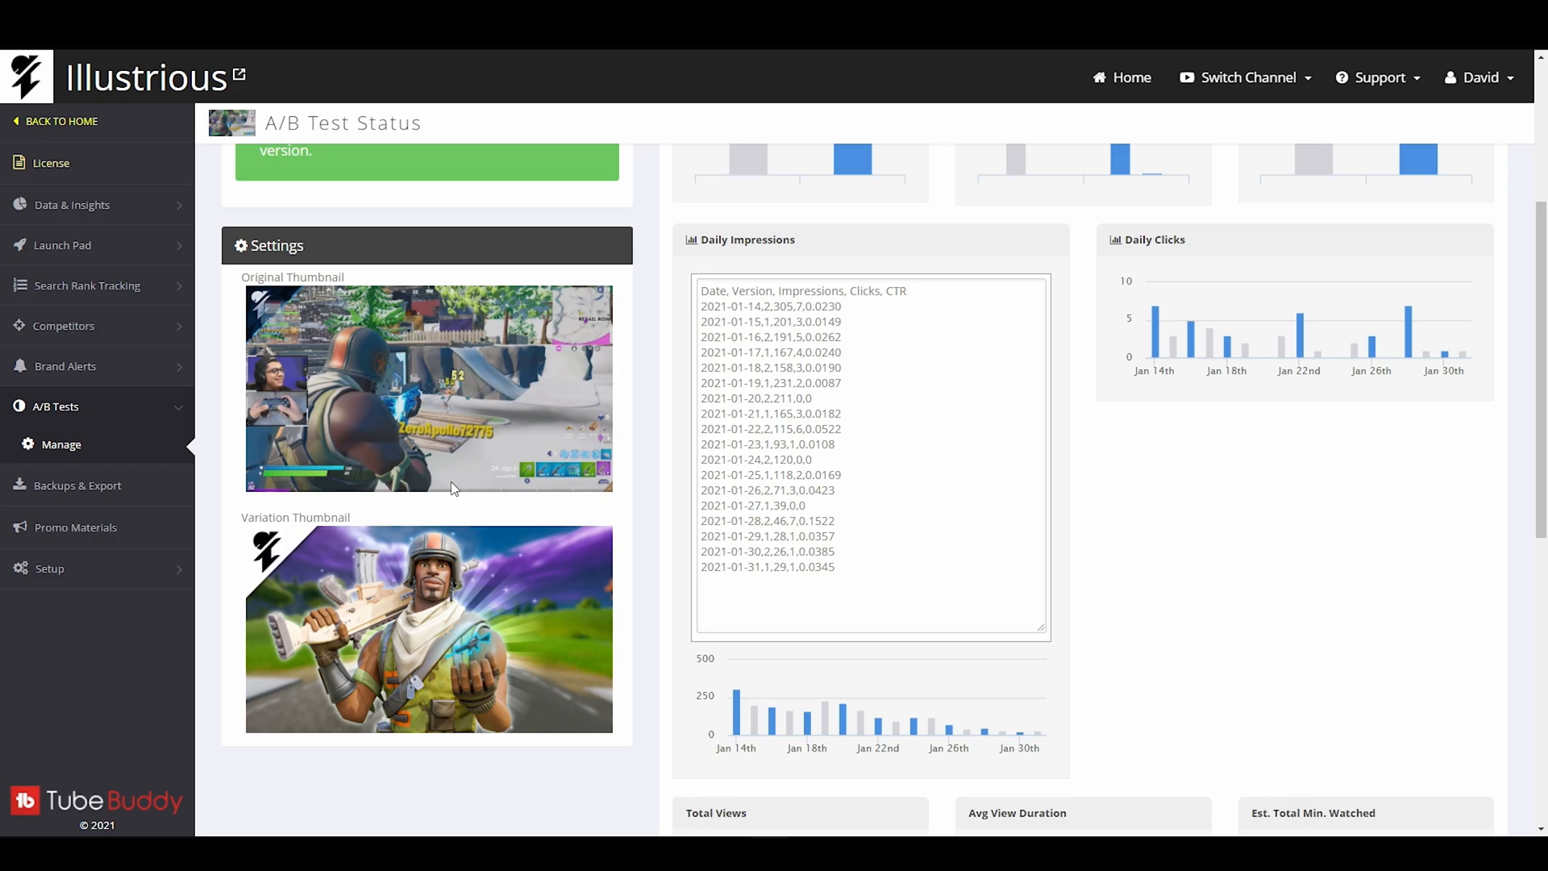
pyautogui.scroll(3, 466, 444)
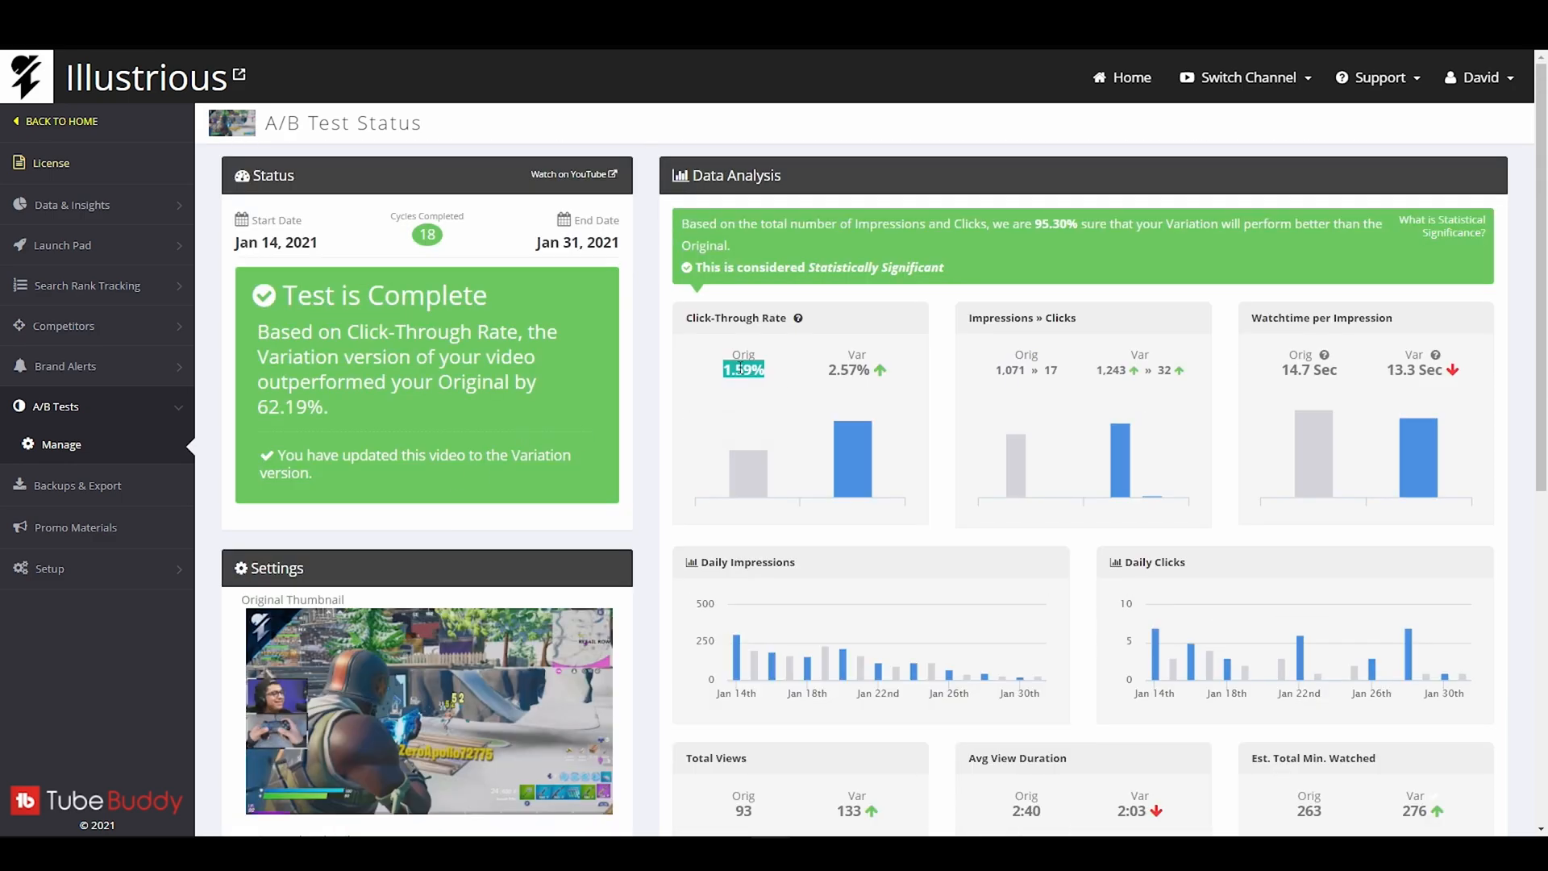
pyautogui.scroll(-2, 518, 359)
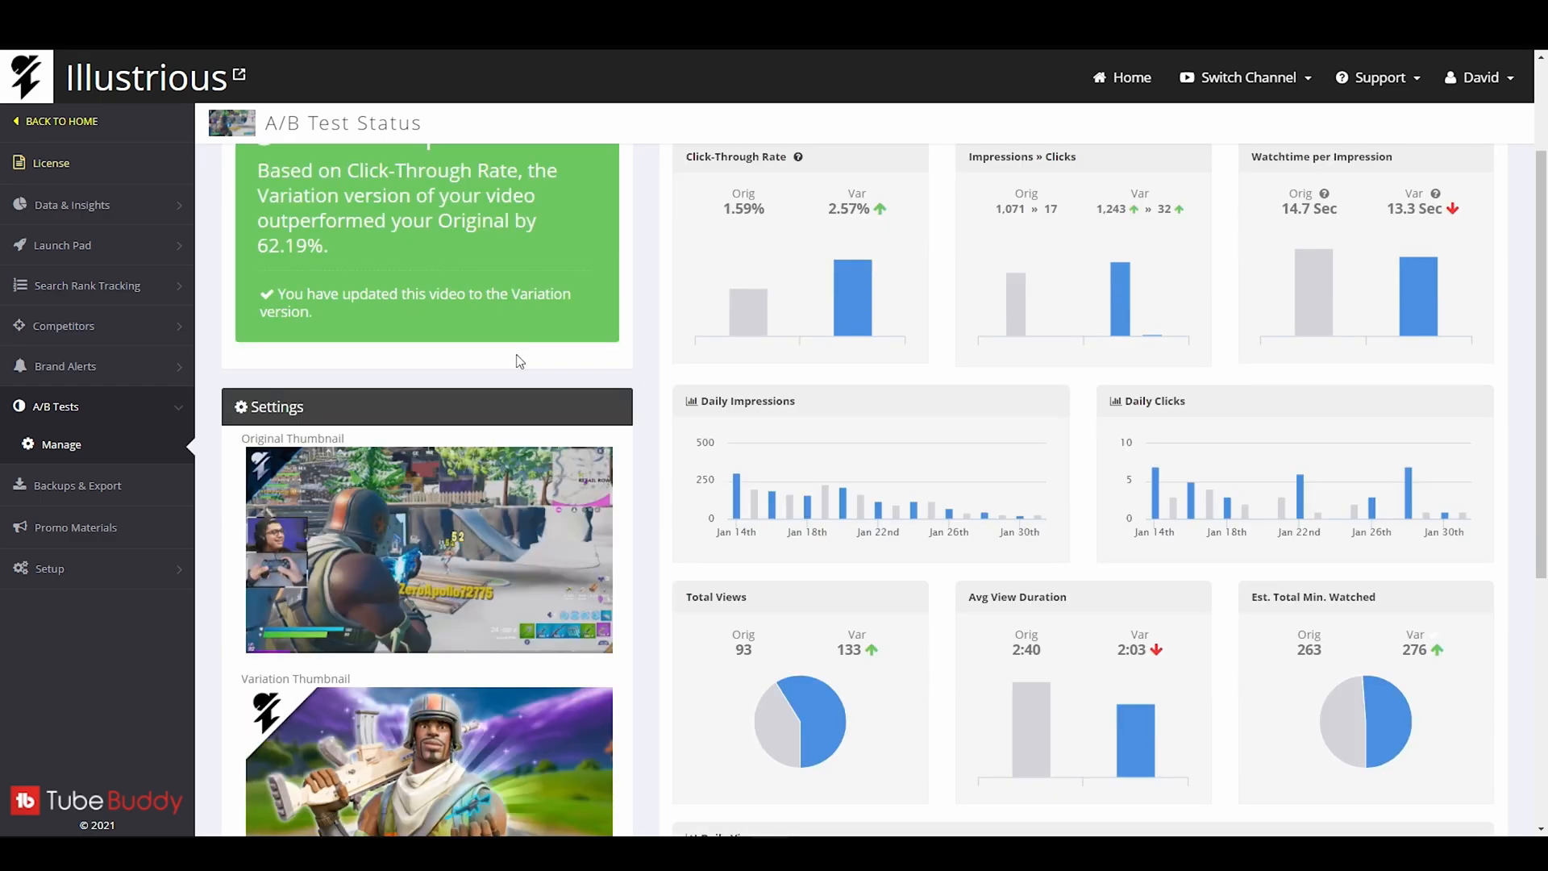
pyautogui.scroll(-1, 518, 358)
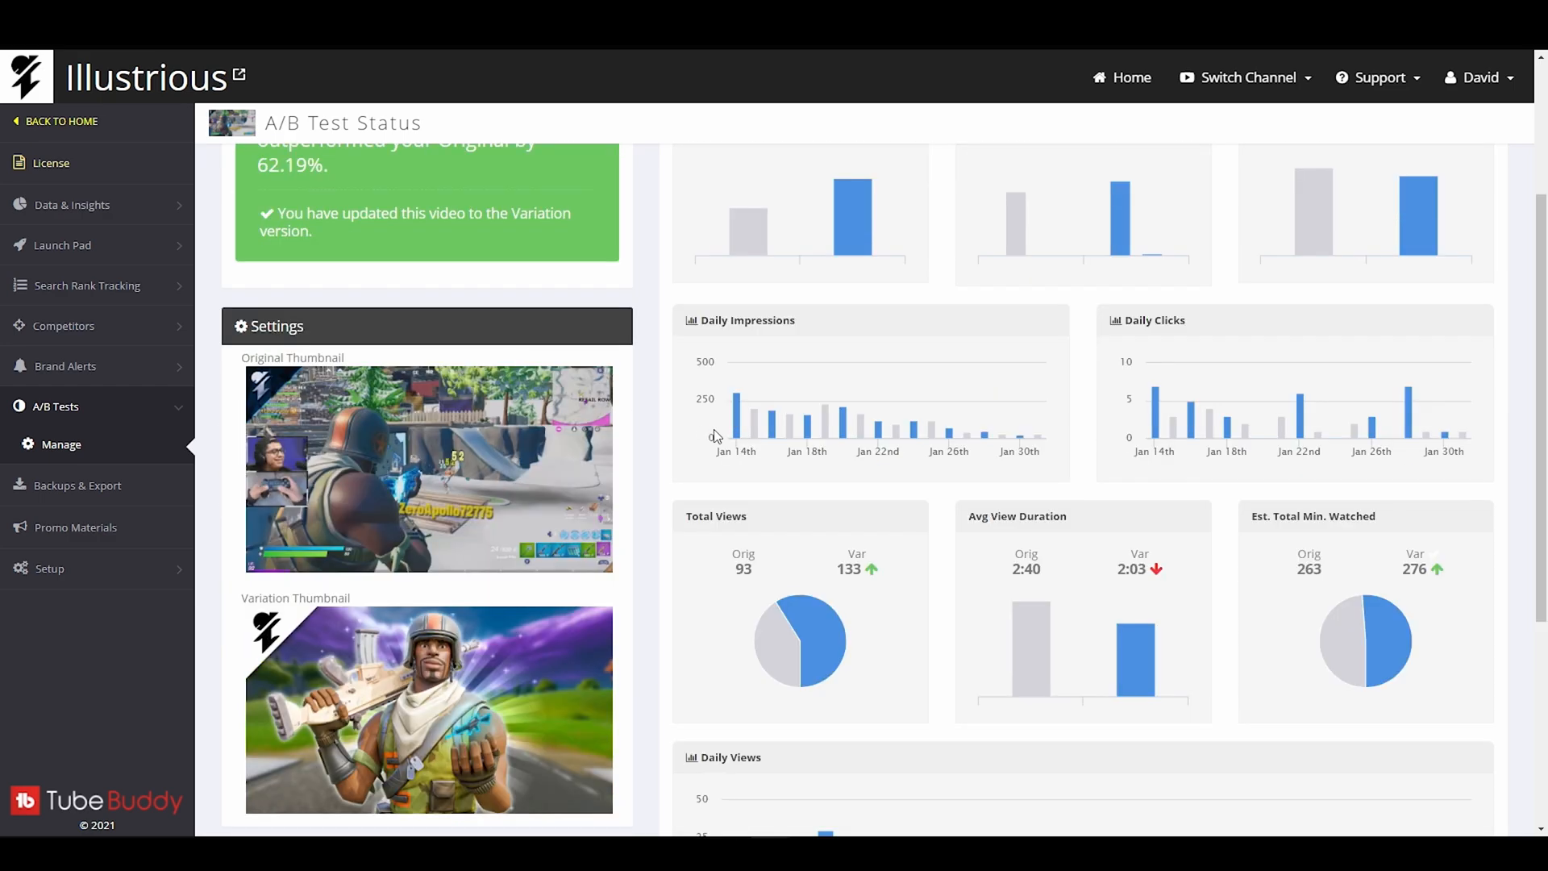